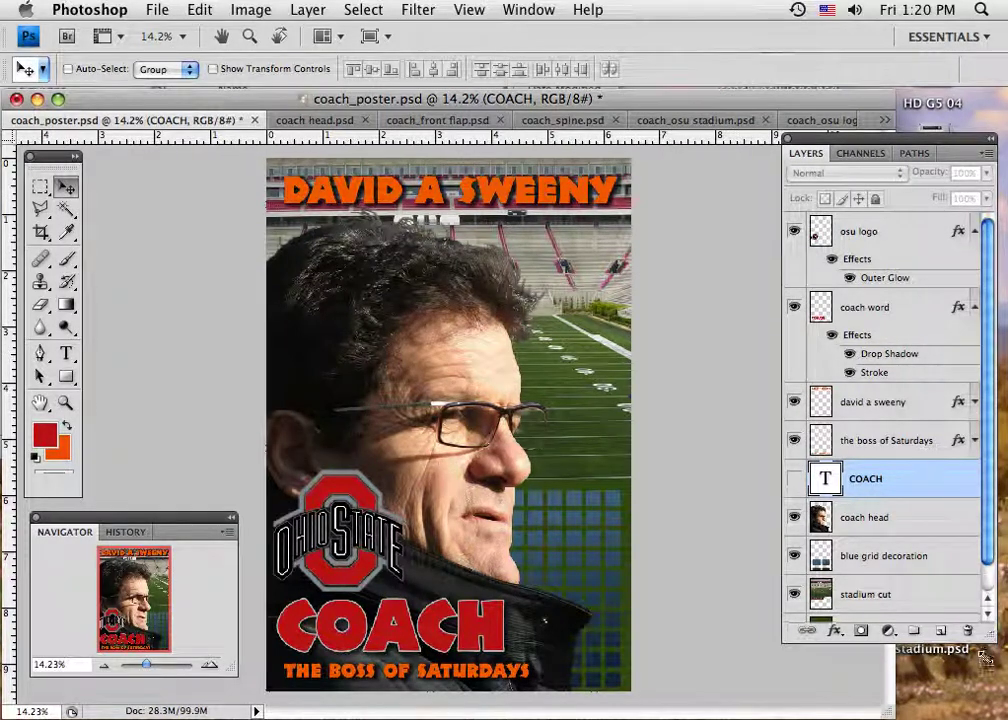
Hide the osu logo, text and photo layers, leaving only stadium cut visible over back.
drag(995, 634, 985, 690)
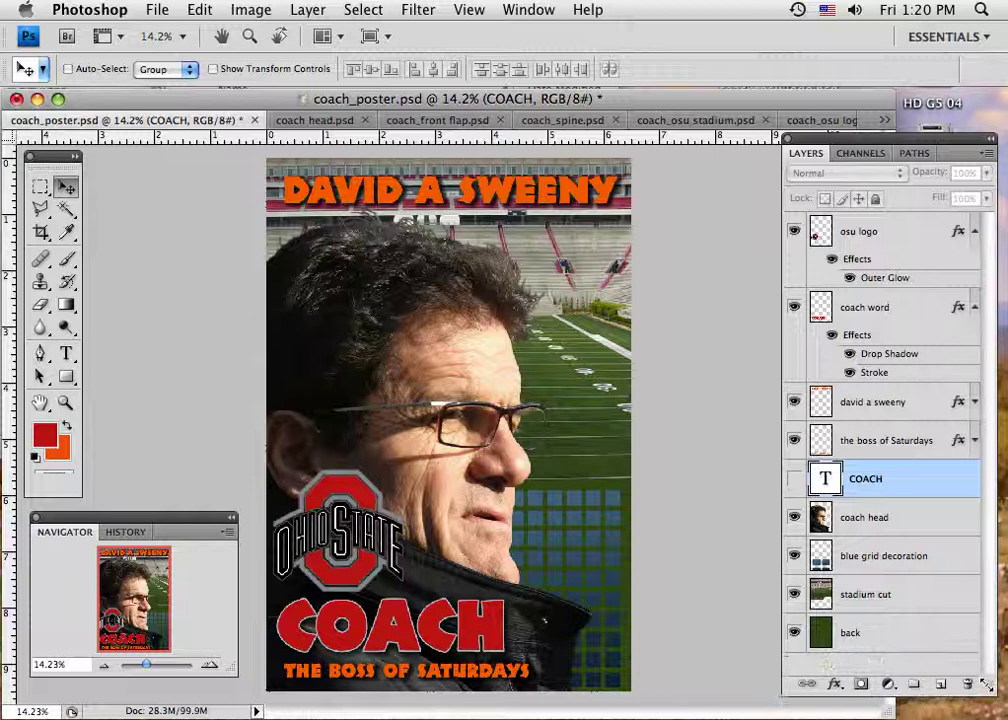
click(794, 232)
drag(795, 236, 805, 603)
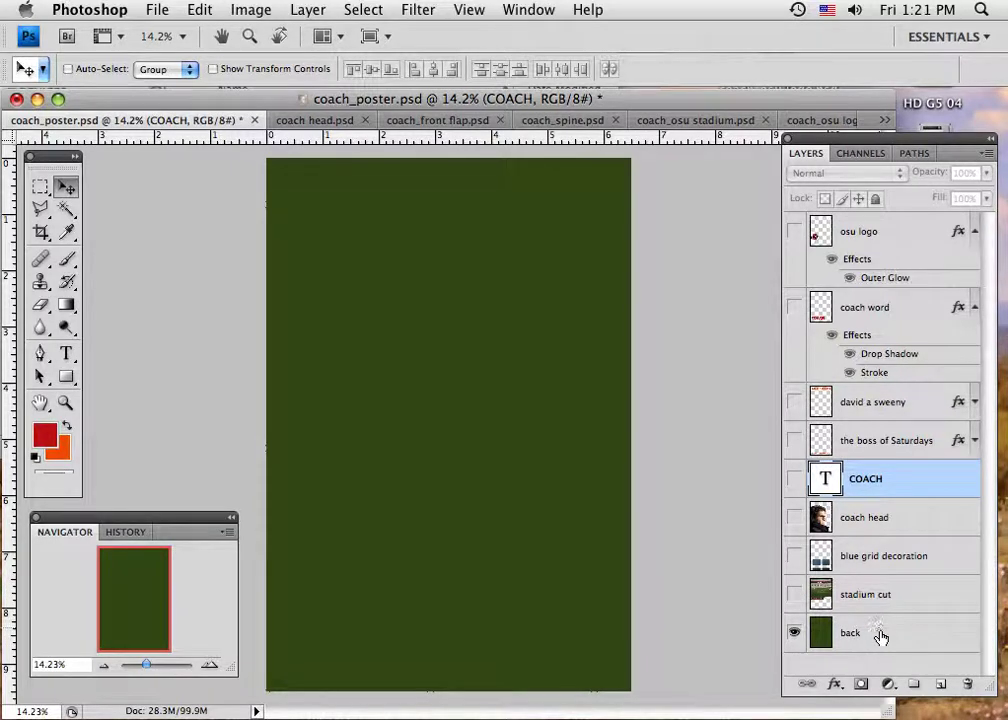
click(796, 596)
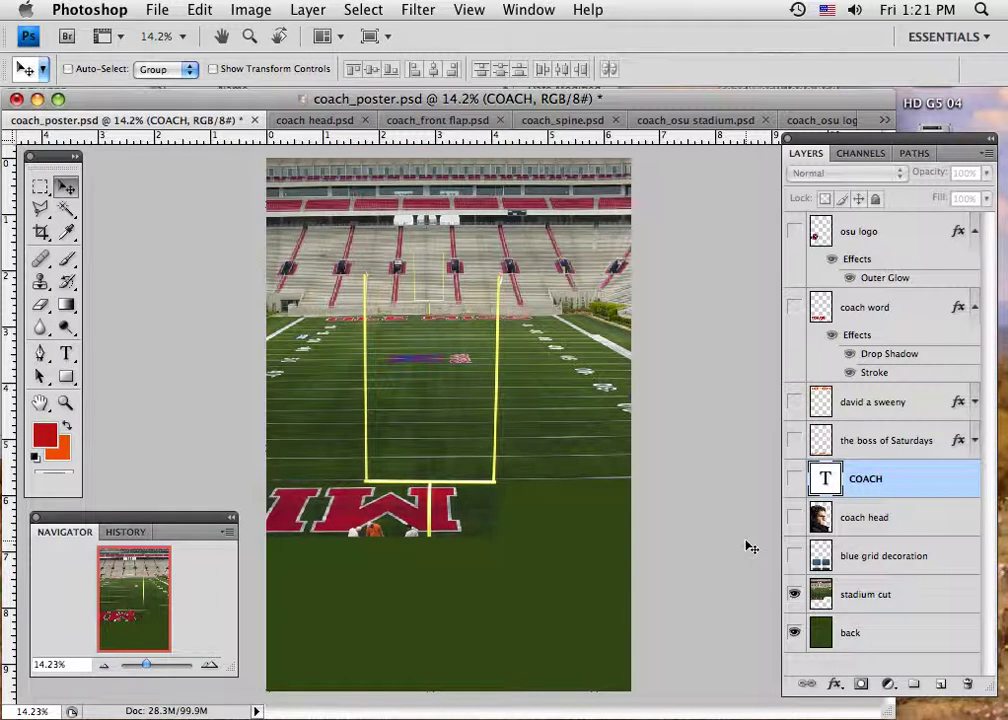
Show the coach head photo after comparing it on and off, then show blue grid decoration.
click(793, 517)
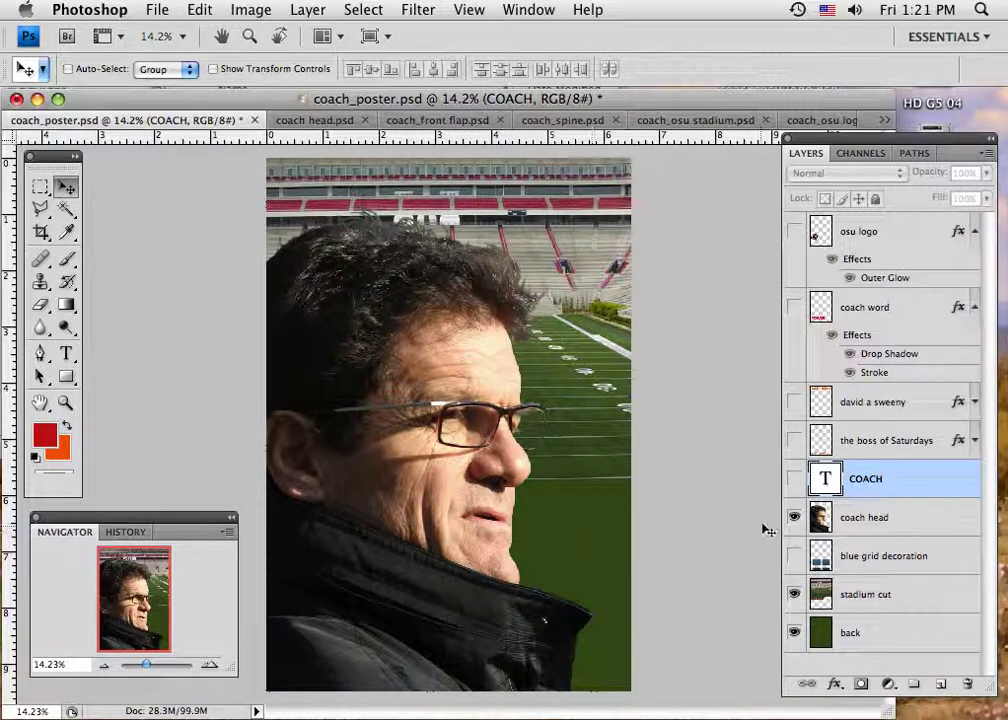
click(794, 517)
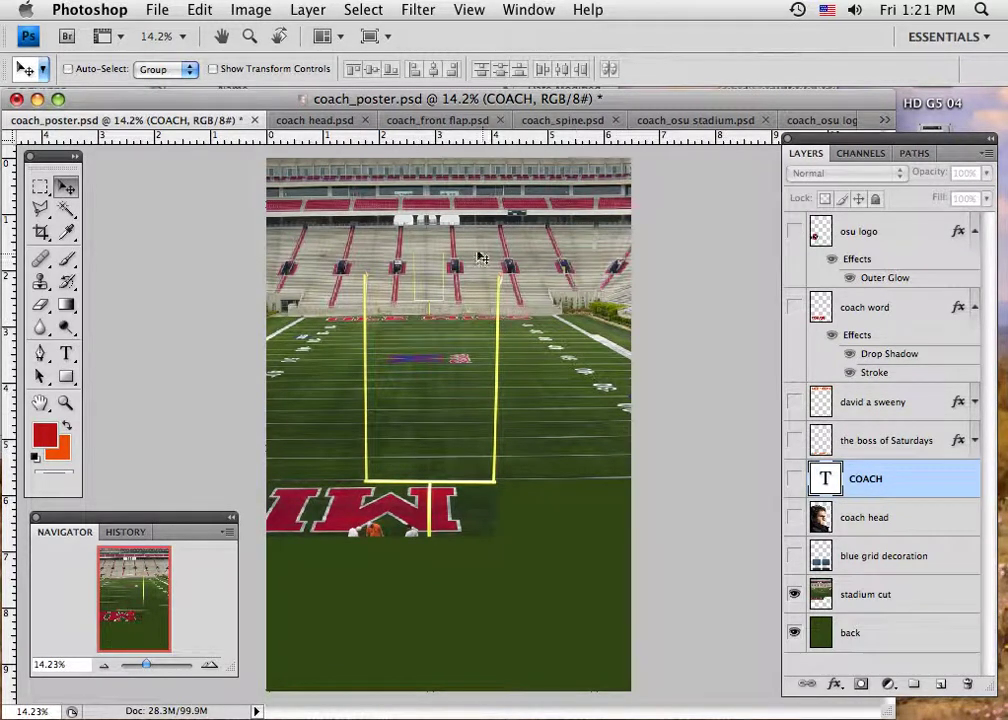
click(794, 517)
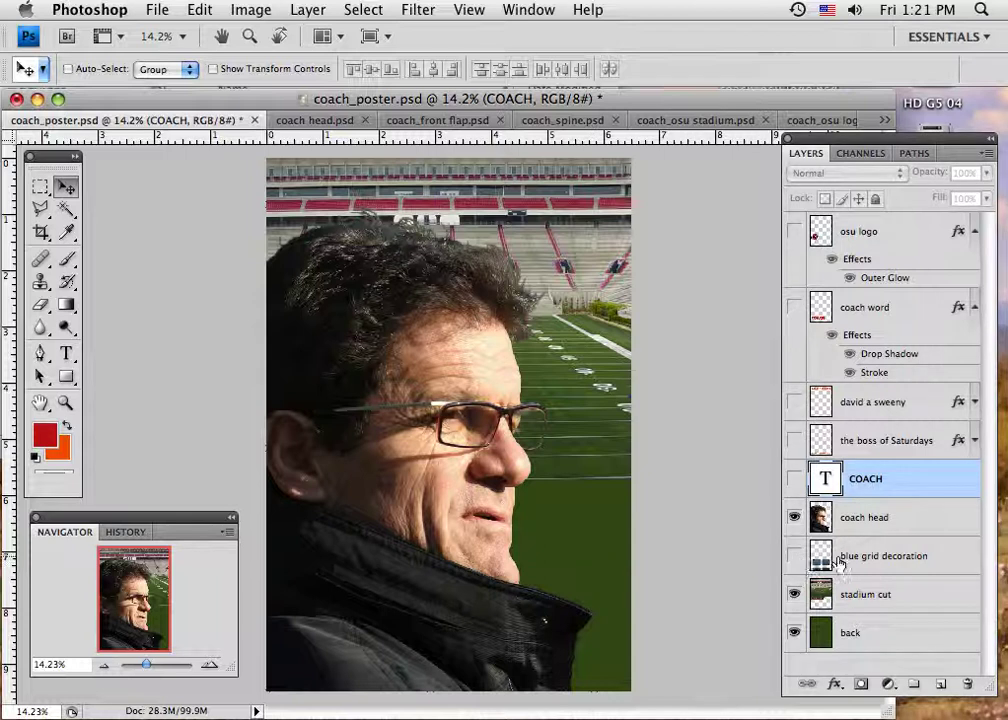
click(794, 556)
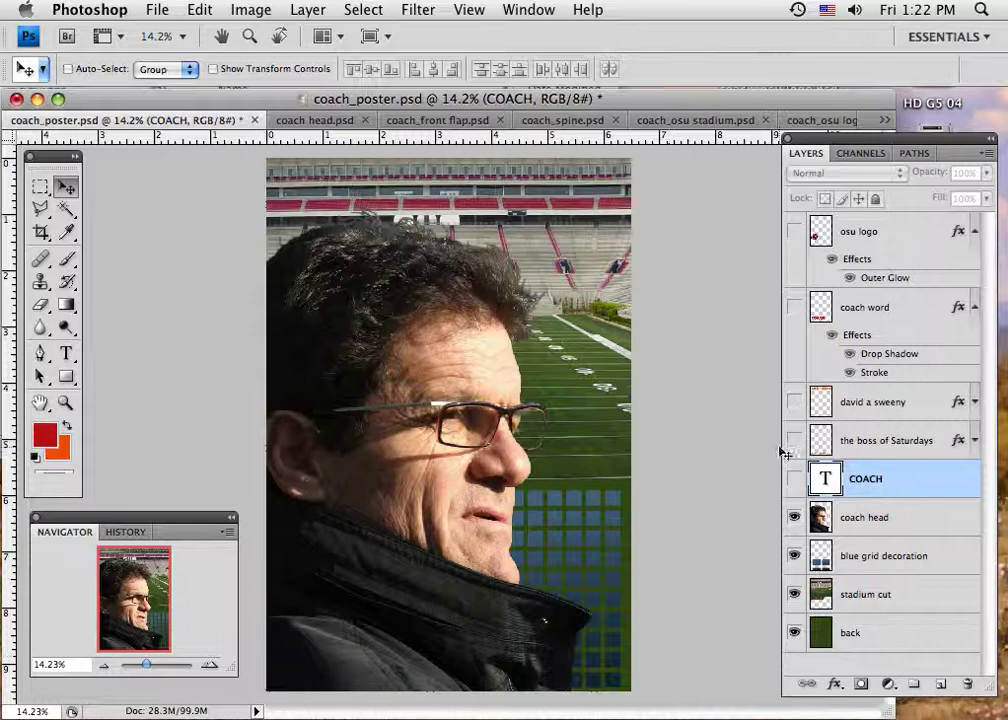
Show the osu logo layer, checking its Outer Glow off and back on.
click(795, 233)
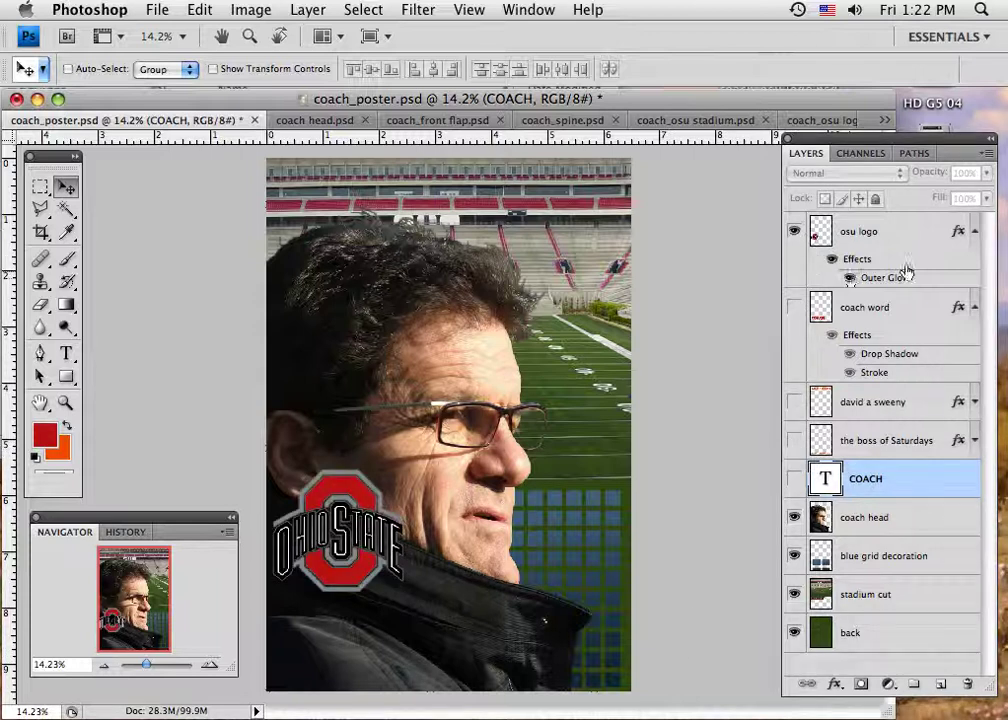
click(849, 279)
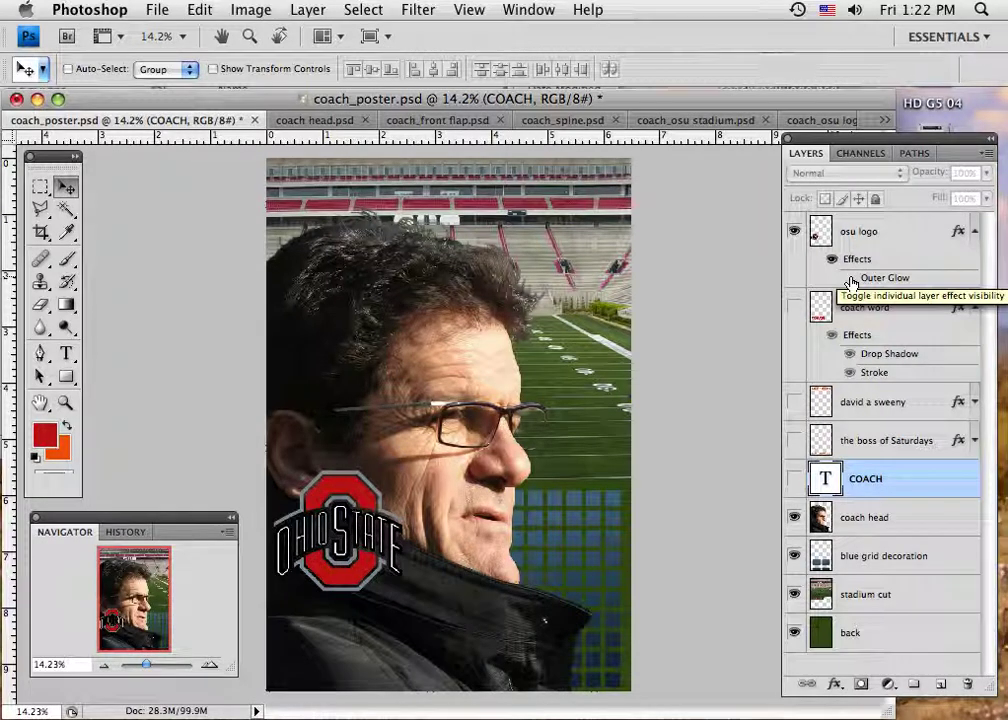
click(850, 279)
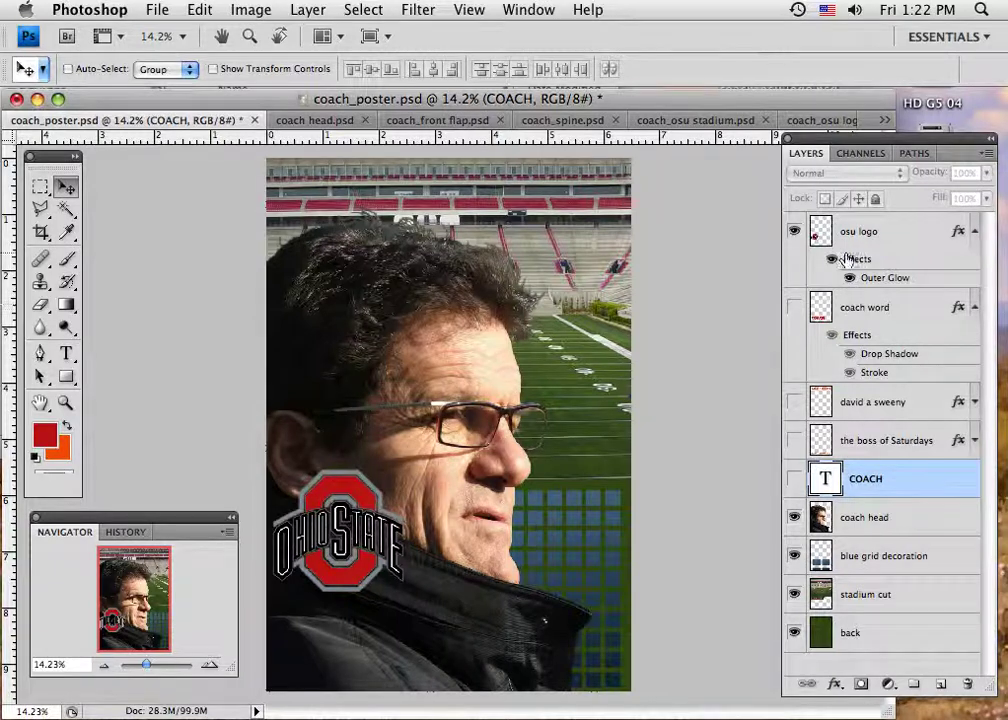
Show the red coach word layer with its Drop Shadow turned off.
click(795, 309)
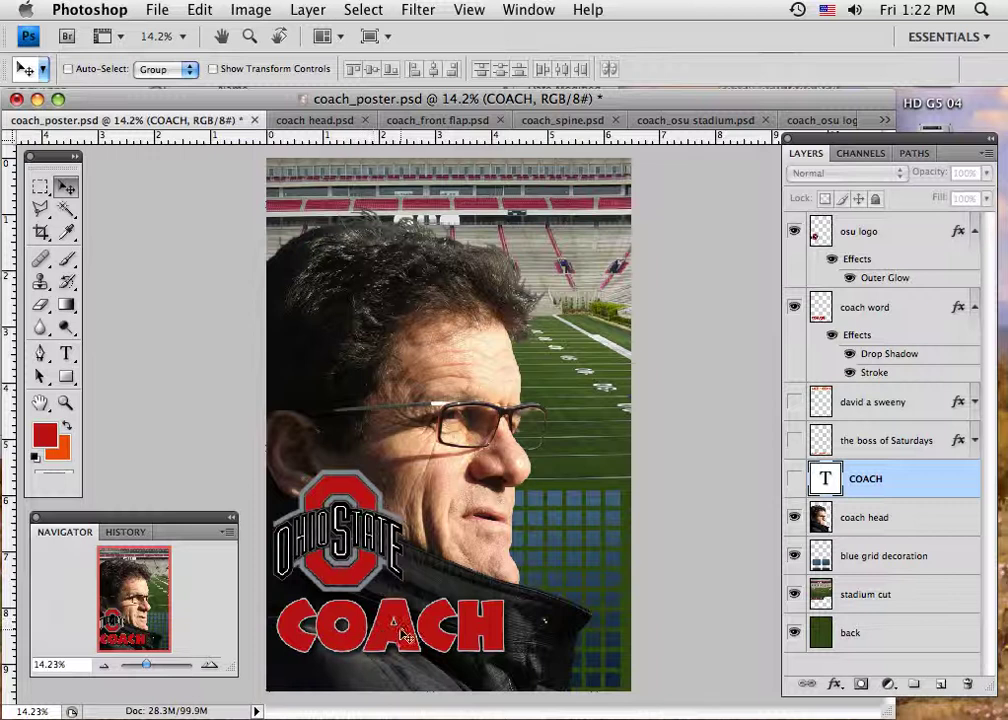
click(849, 356)
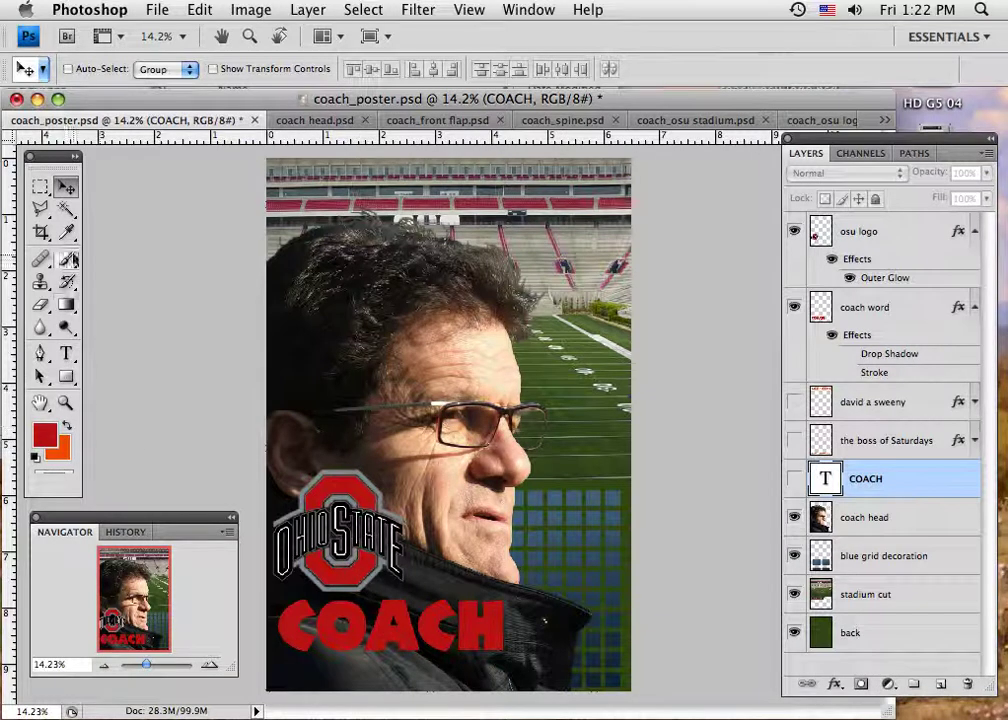
click(66, 232)
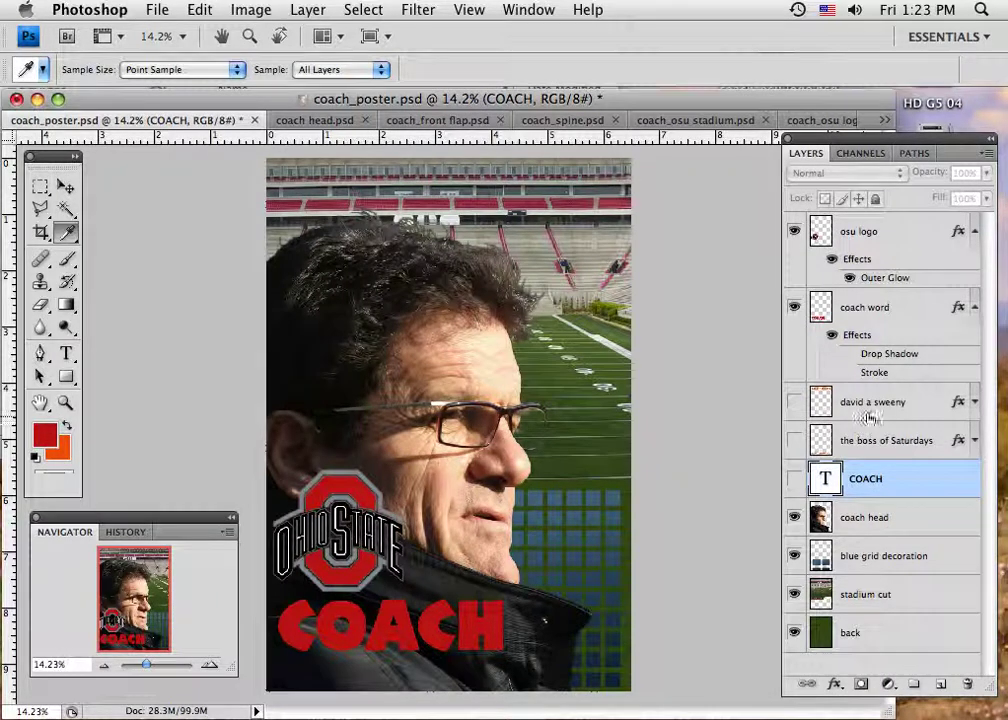
Turn the coach word layer's Stroke effect back on, leaving the fx list unused.
click(873, 374)
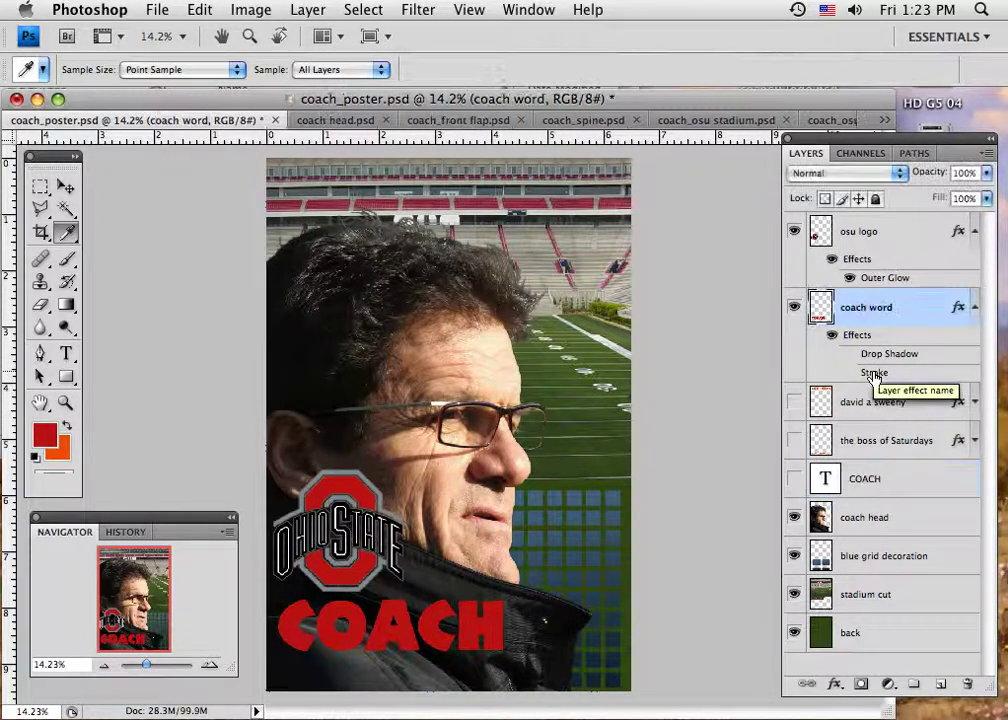
click(849, 372)
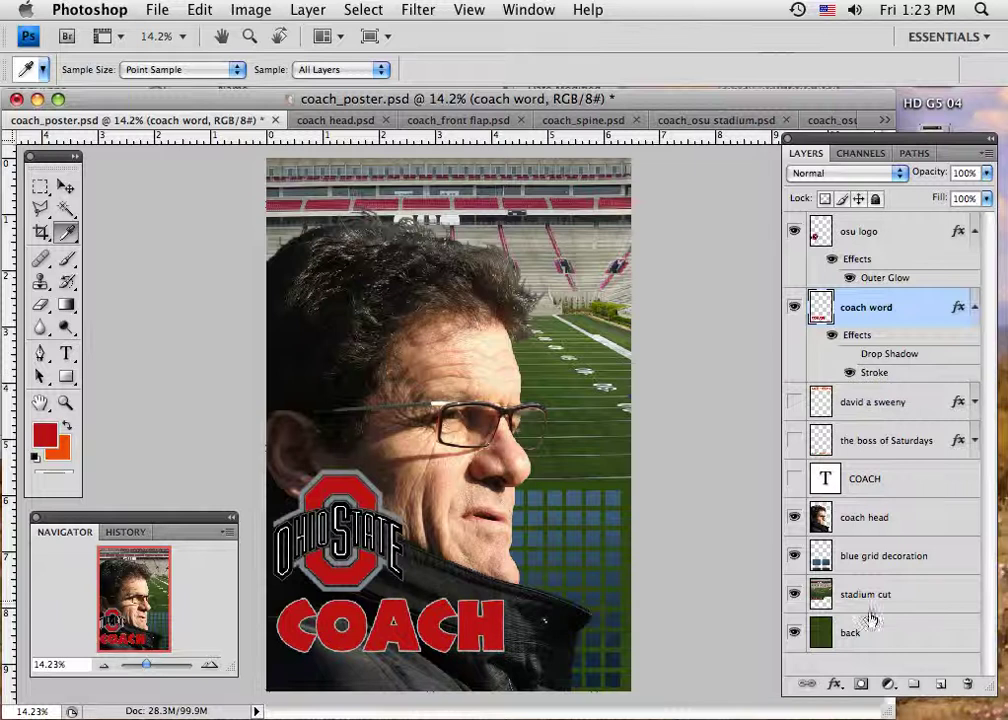
click(834, 685)
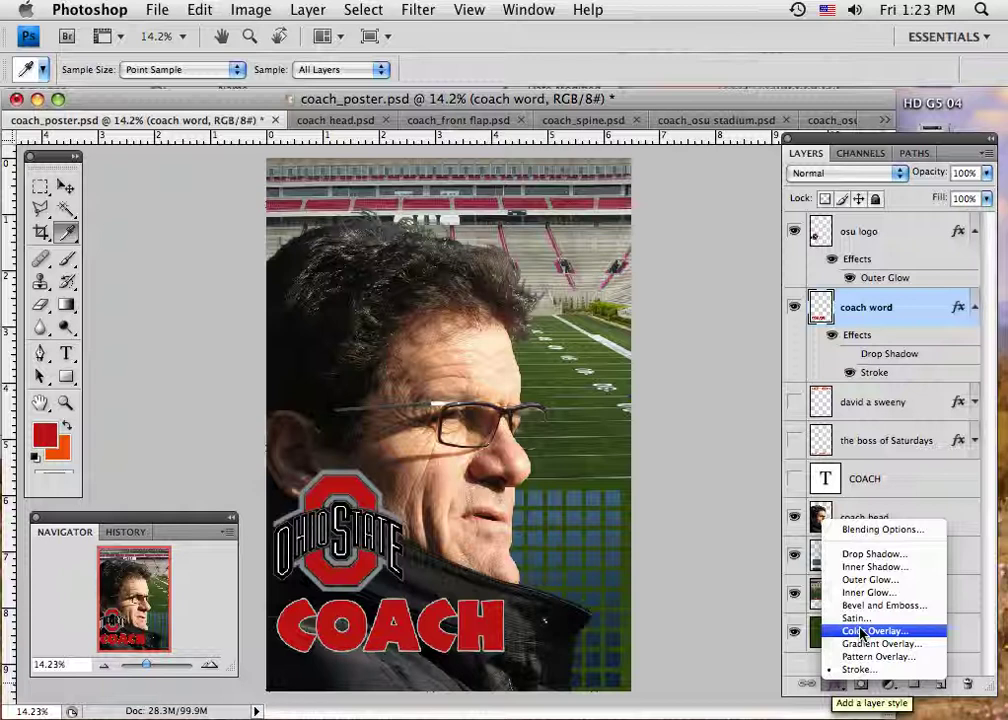
click(743, 675)
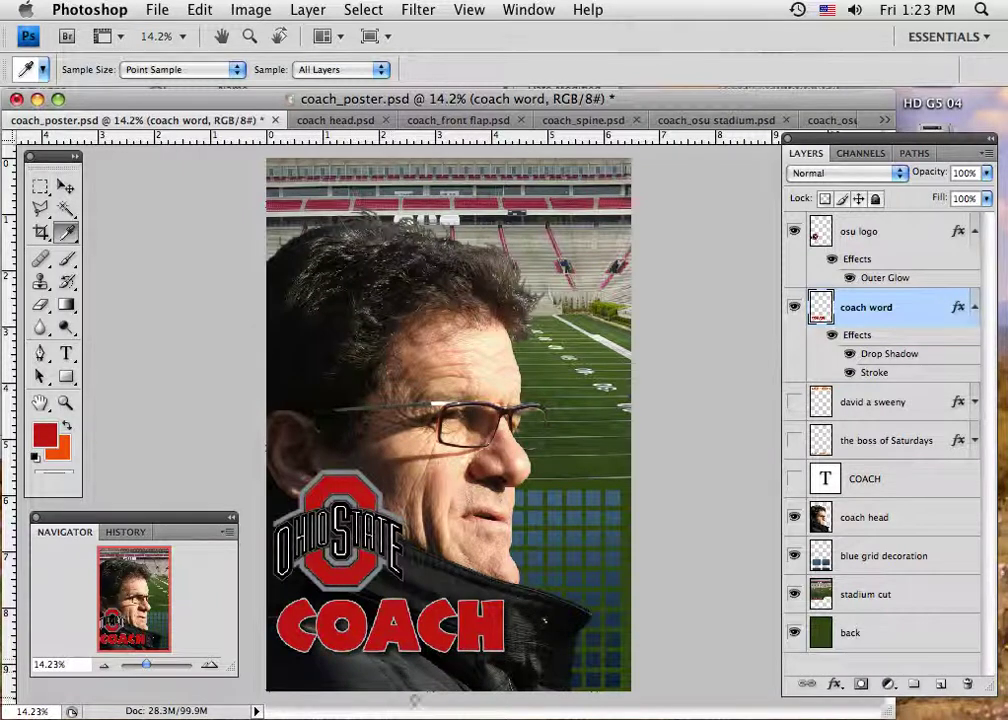
click(794, 402)
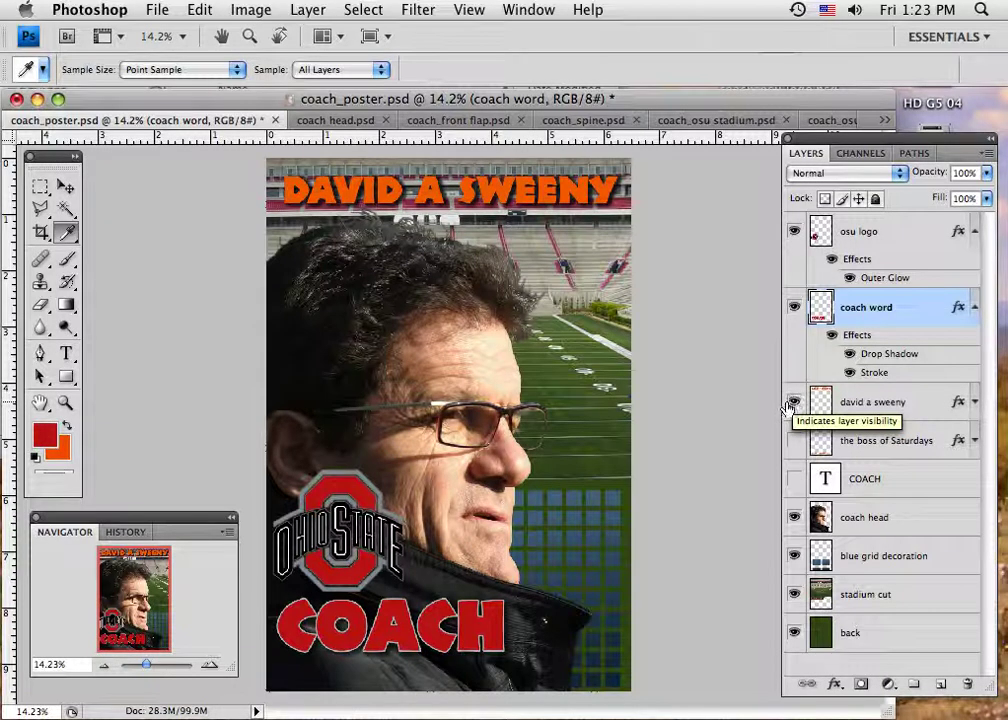
click(975, 402)
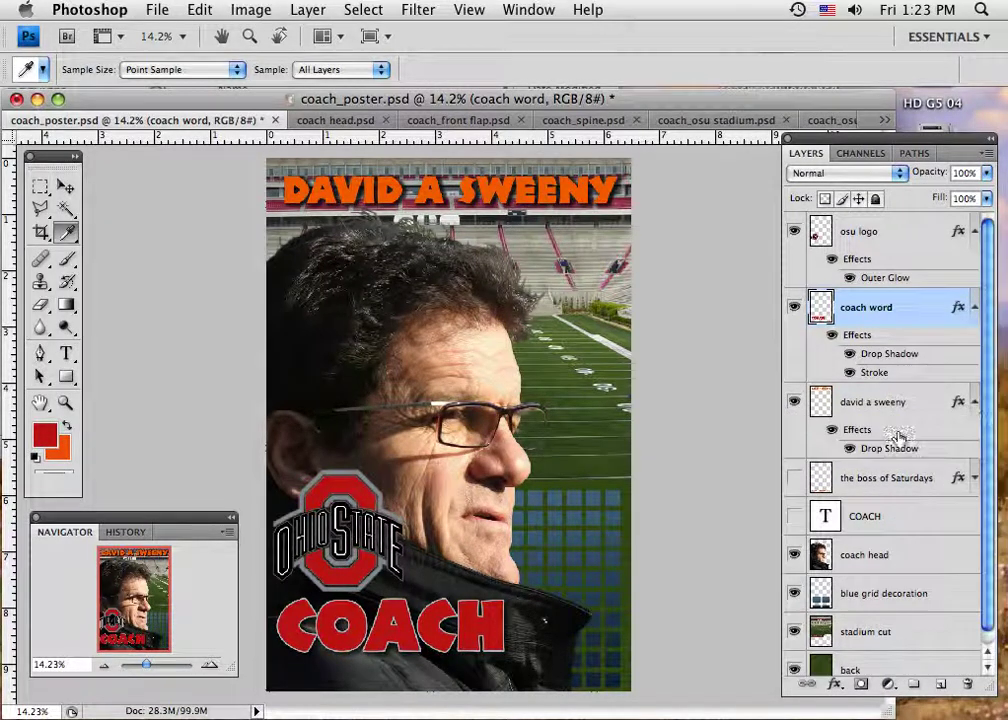
click(846, 449)
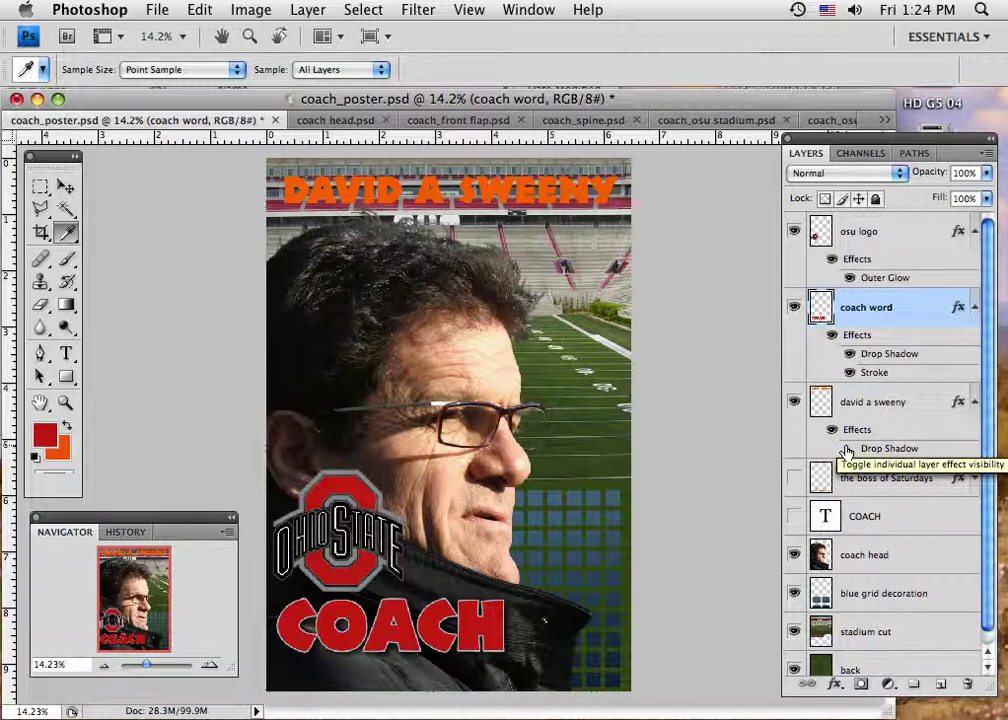
click(846, 449)
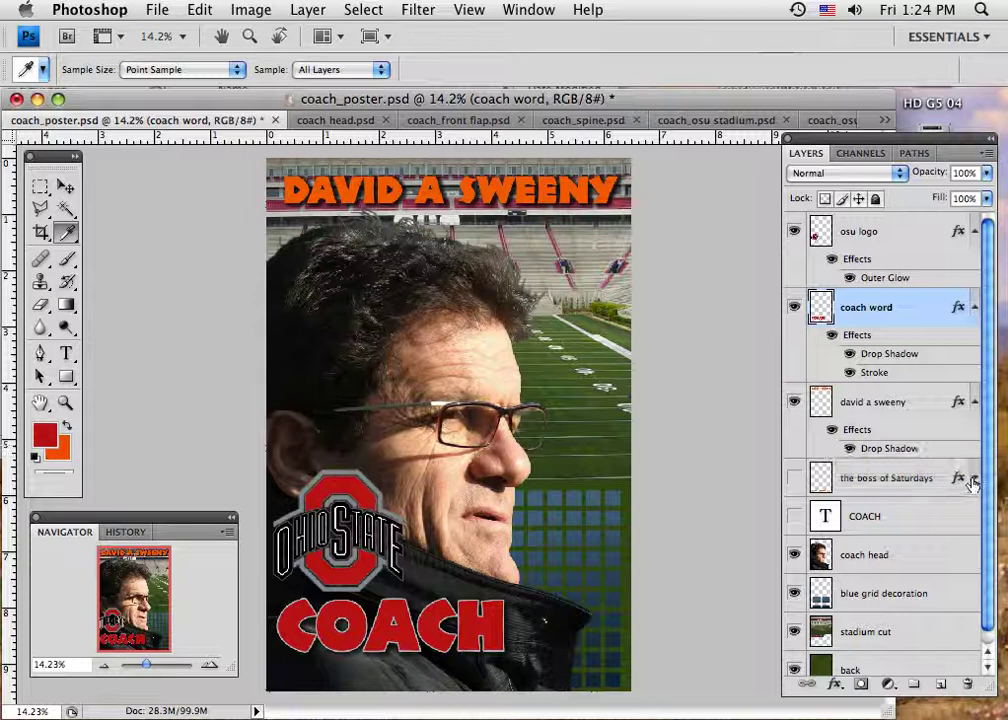
click(975, 404)
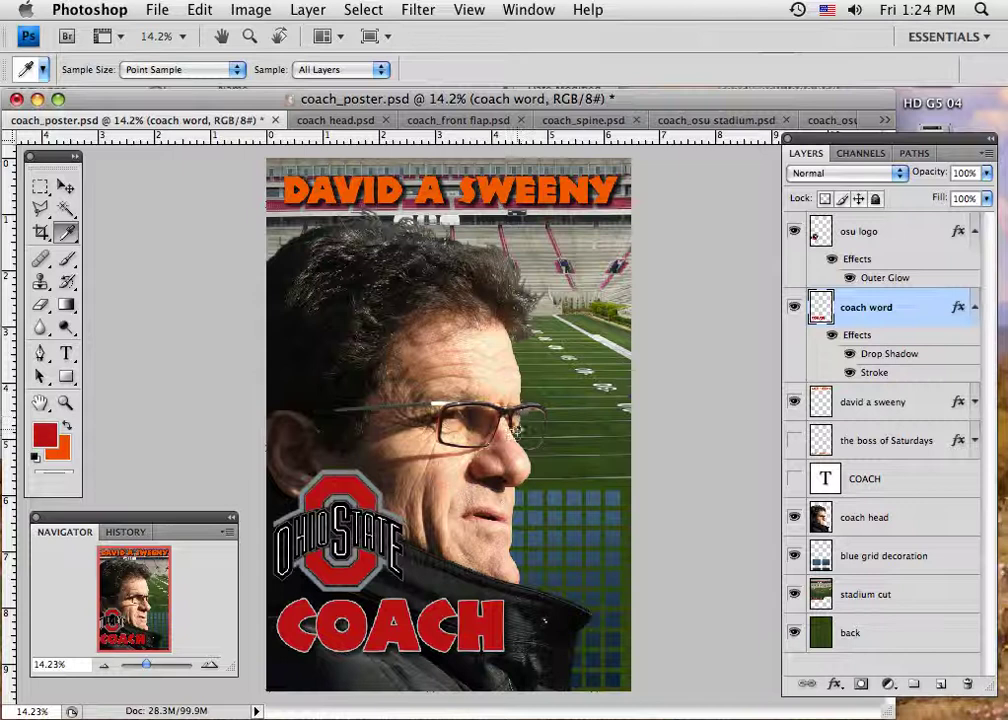
In coach head.psd, toggle the orange Layer 1, coach head copy and original photo layers to compare.
click(336, 120)
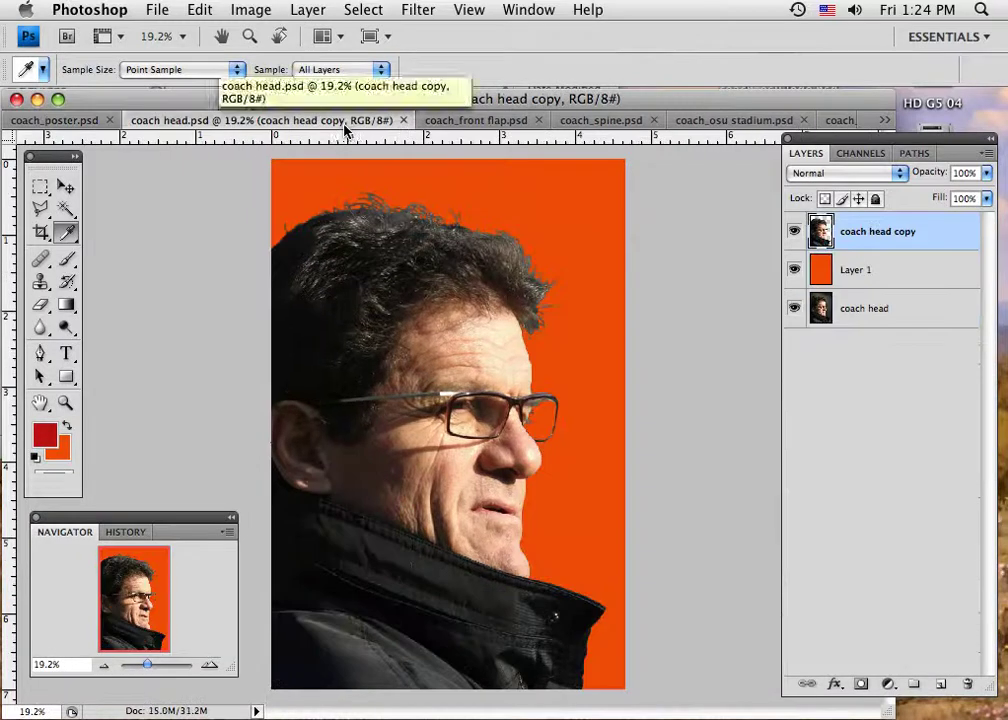
click(794, 271)
click(794, 271)
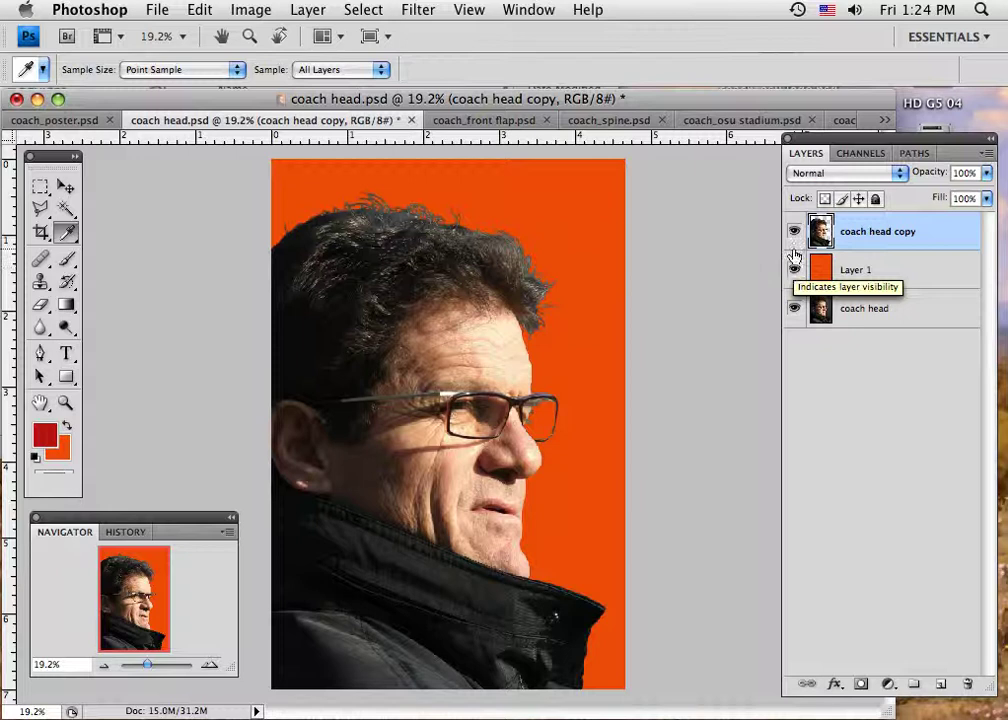
click(795, 232)
click(796, 234)
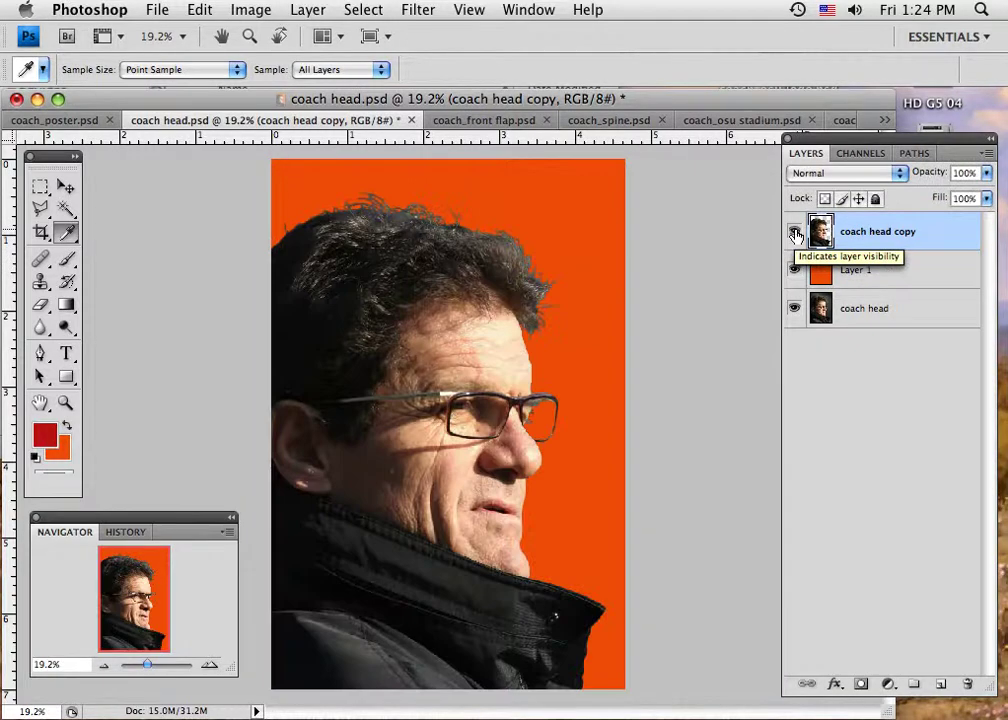
click(796, 242)
click(794, 271)
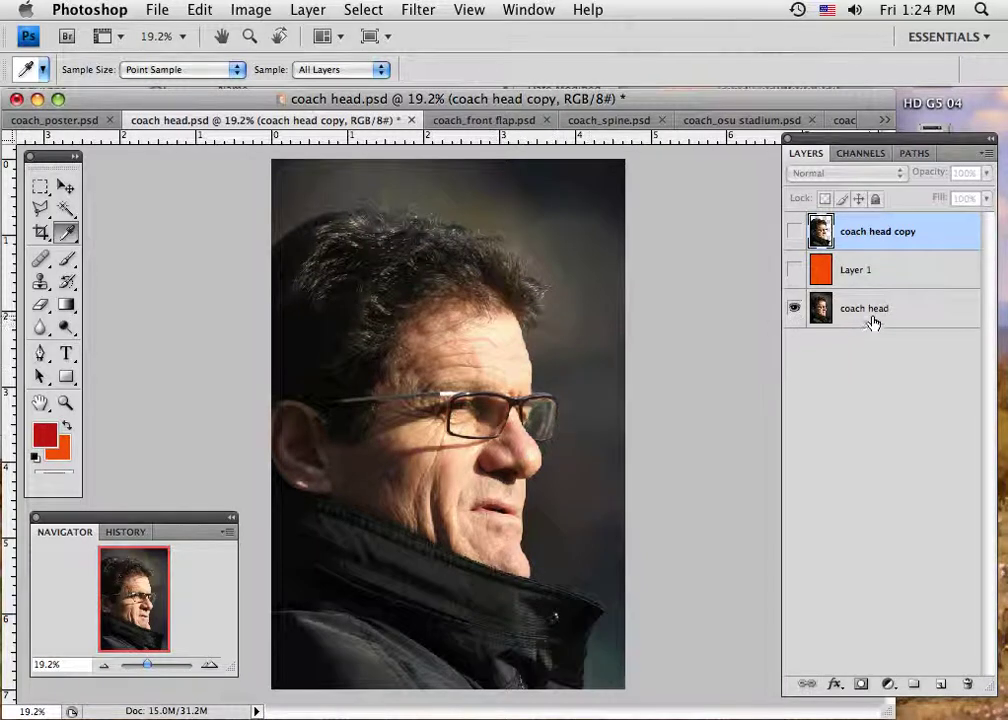
click(795, 310)
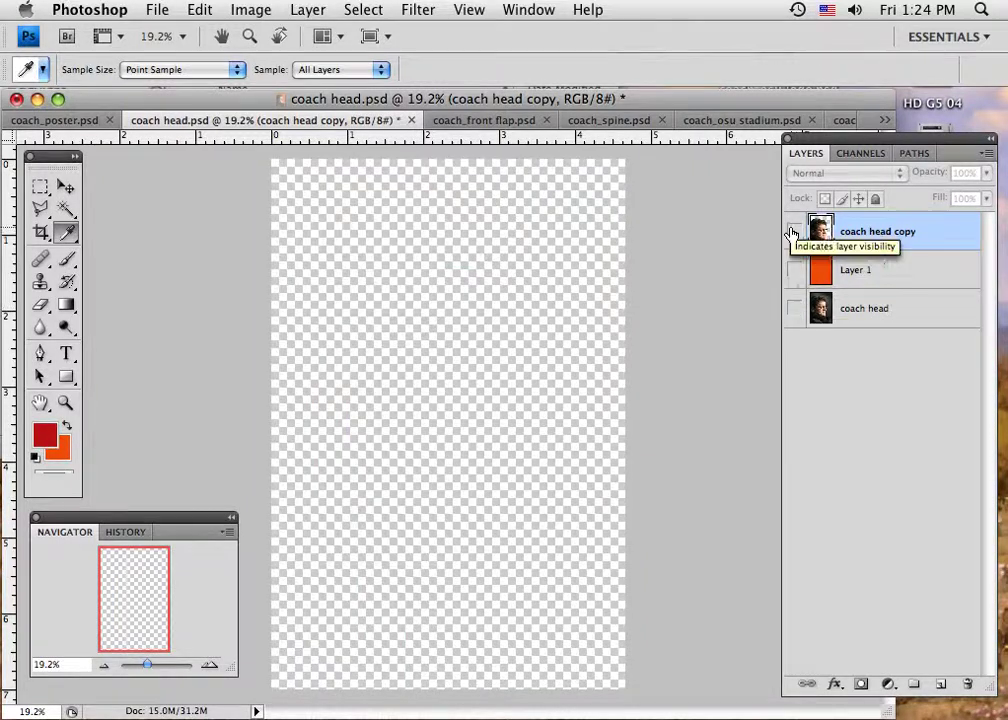
Restore the coach head copy over the orange Layer 1 and sample a colour from the glasses.
click(794, 231)
click(794, 270)
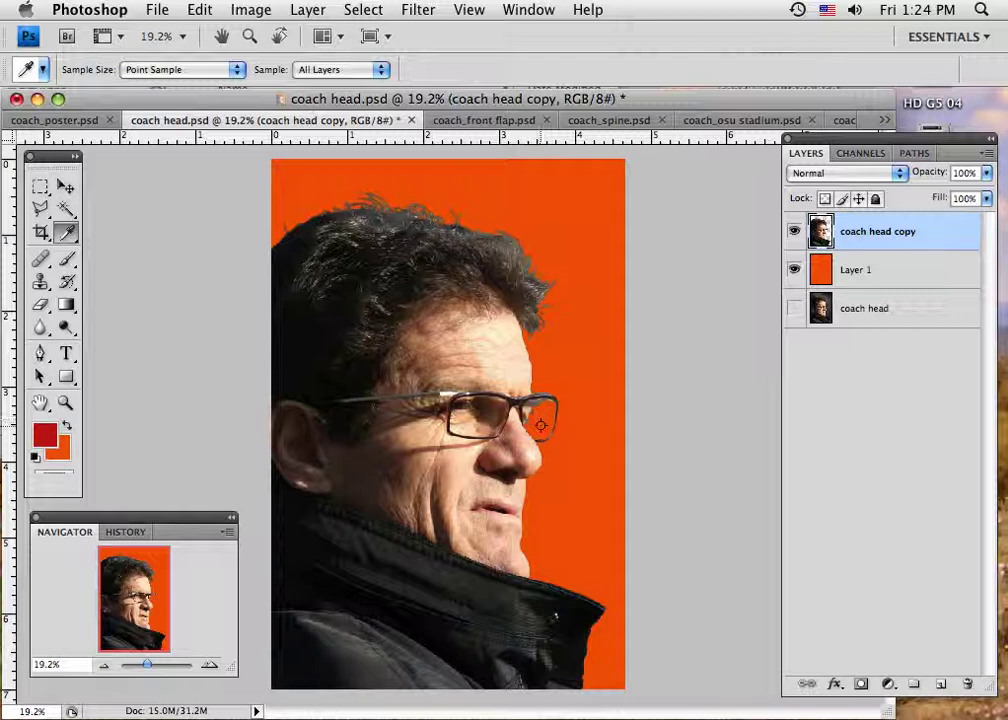
click(794, 308)
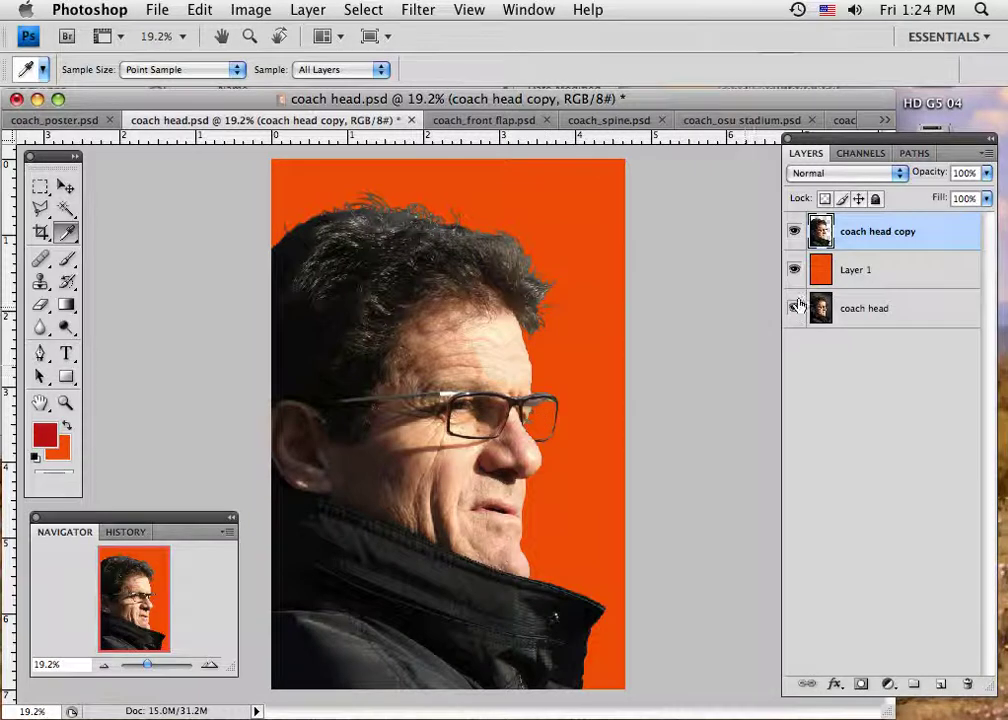
click(794, 231)
click(793, 270)
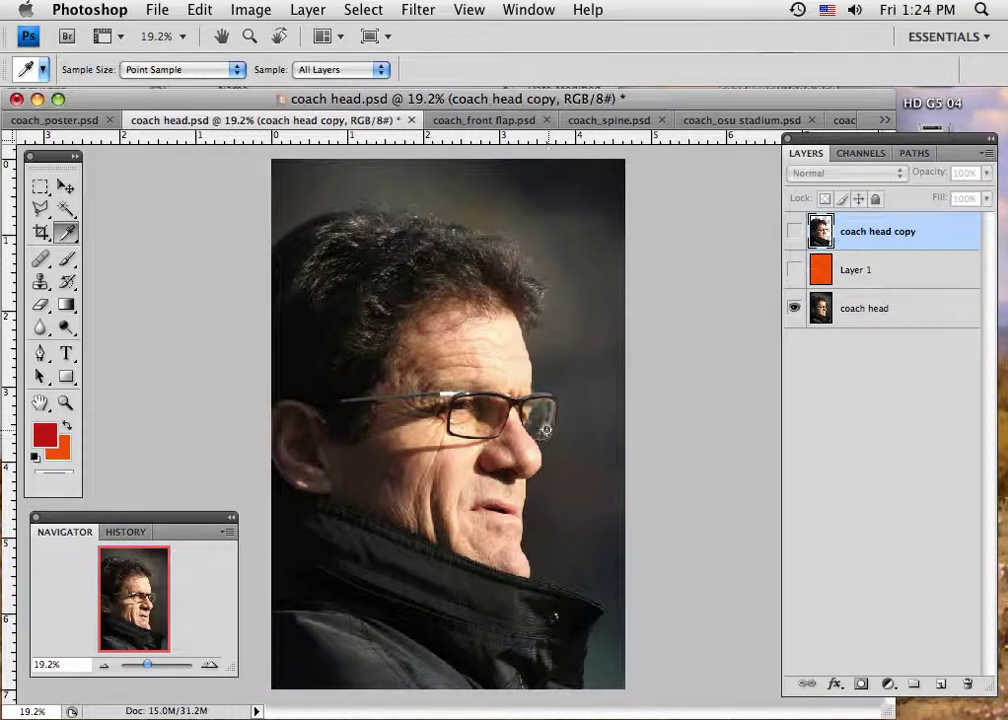
click(794, 308)
click(794, 270)
click(794, 231)
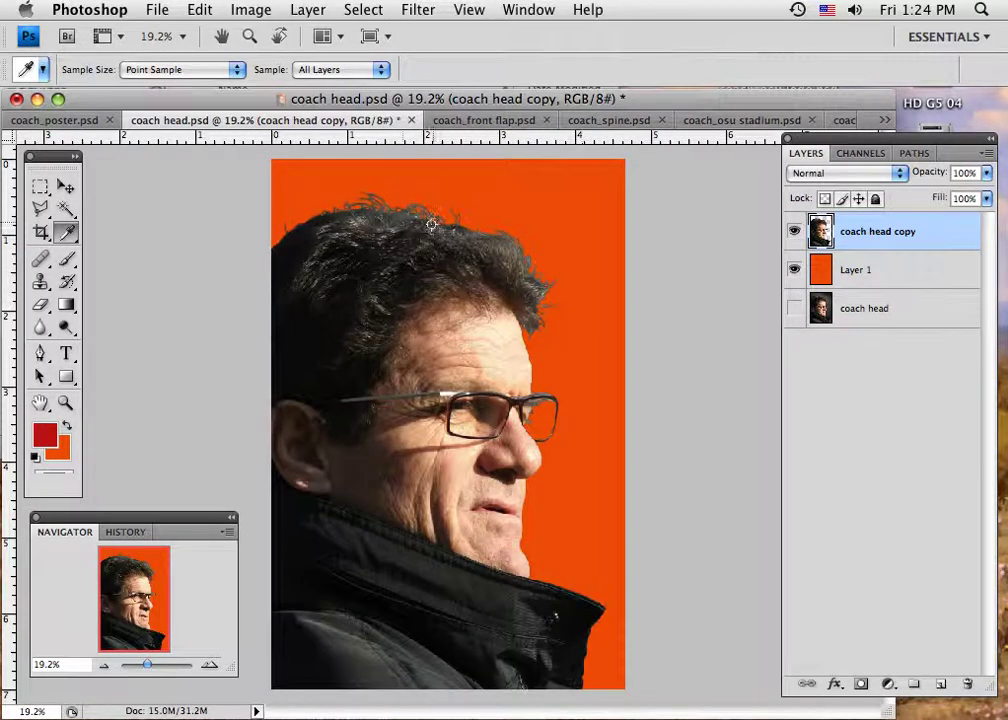
click(540, 413)
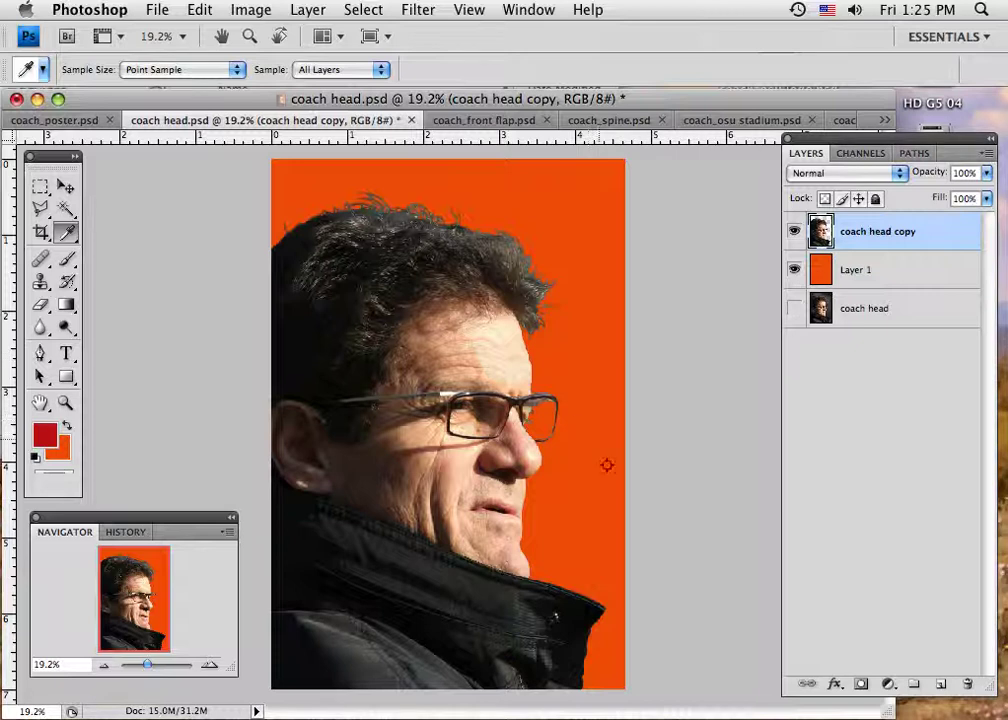
Return to coach_poster.psd and make the large red COACH type layer visible.
click(58, 120)
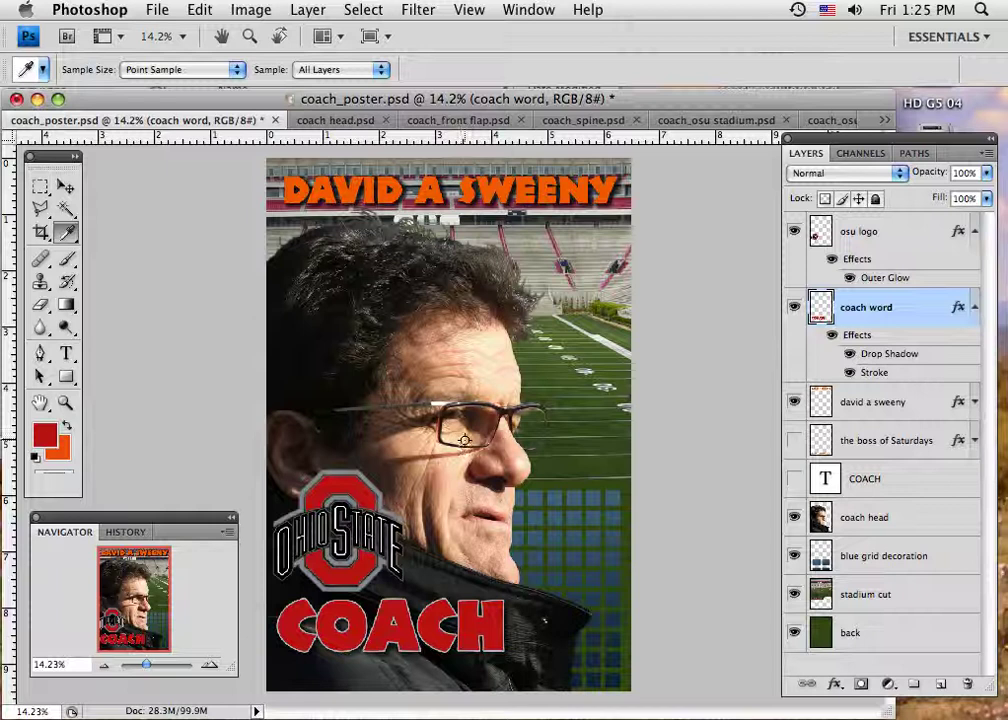
click(794, 480)
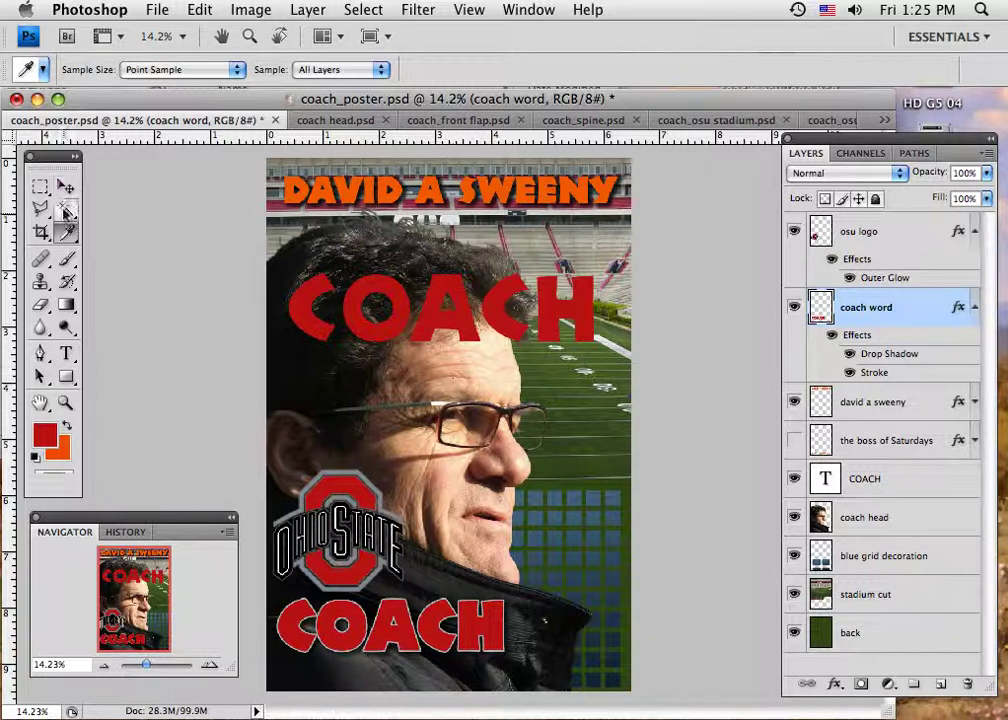
click(66, 353)
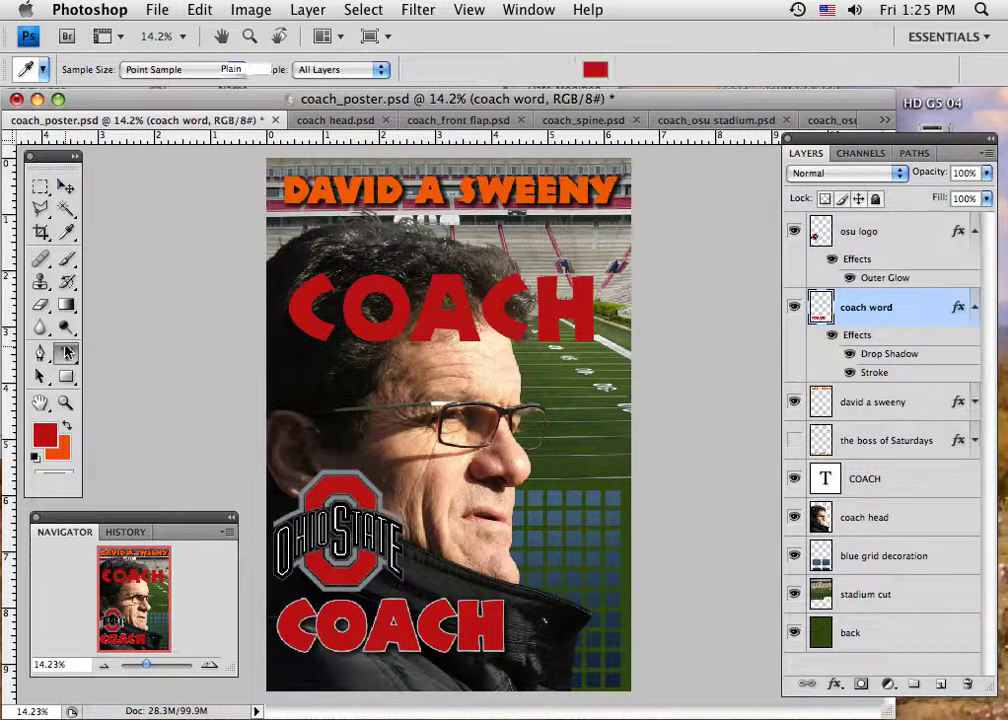
Tighten the tracking of the large COACH text with three Alt+Left steps and commit it.
double_click(463, 314)
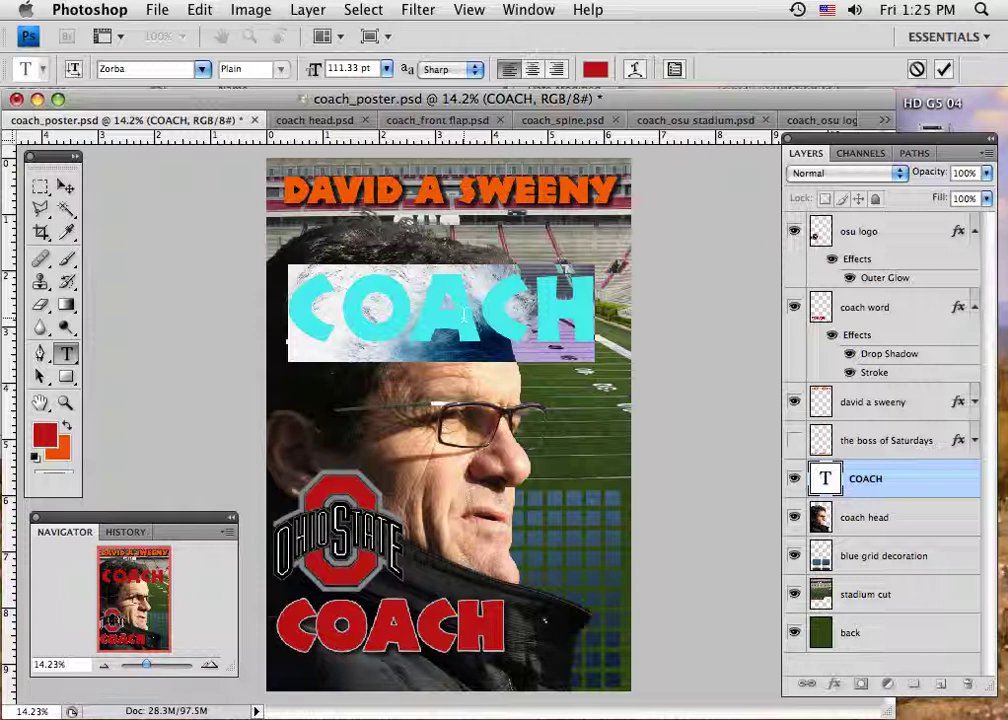
key(alt+Left)
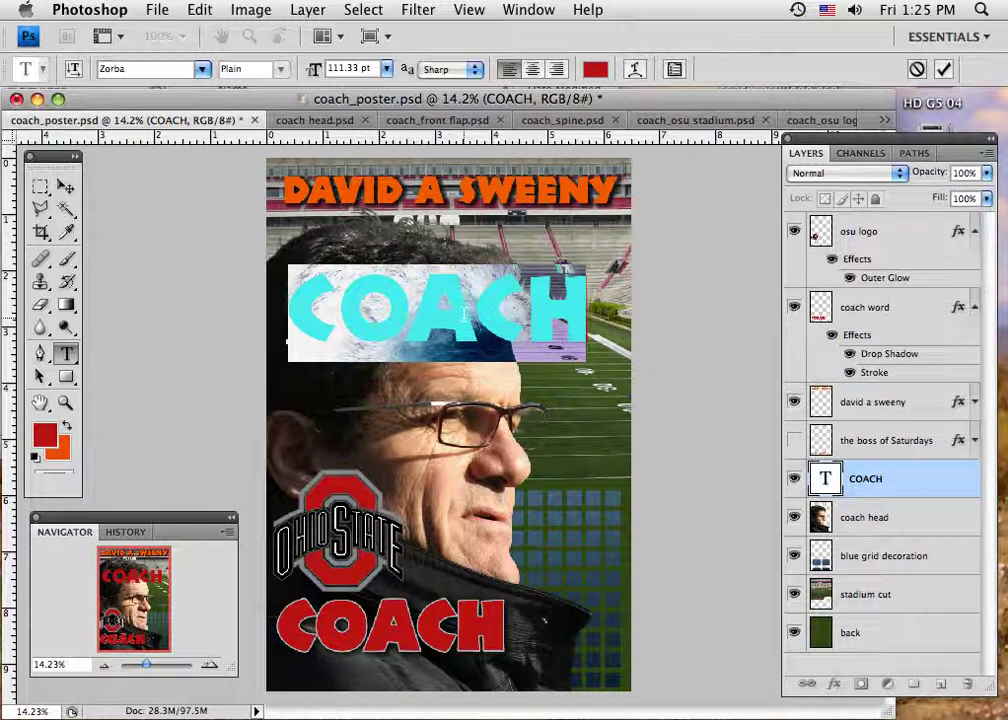
key(alt+Left)
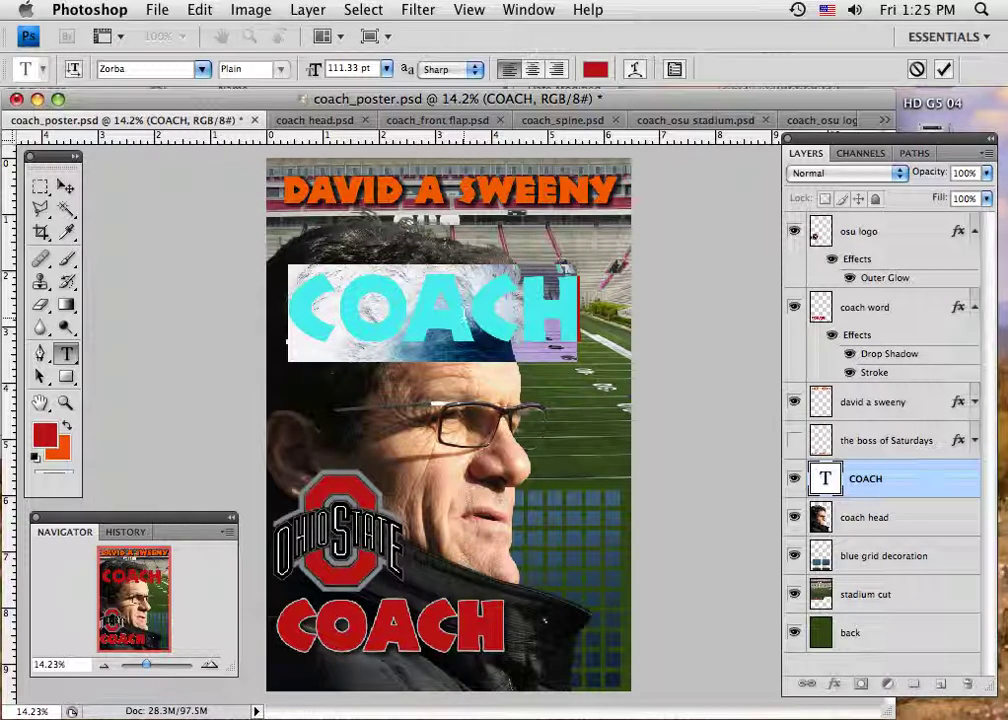
key(alt+Left)
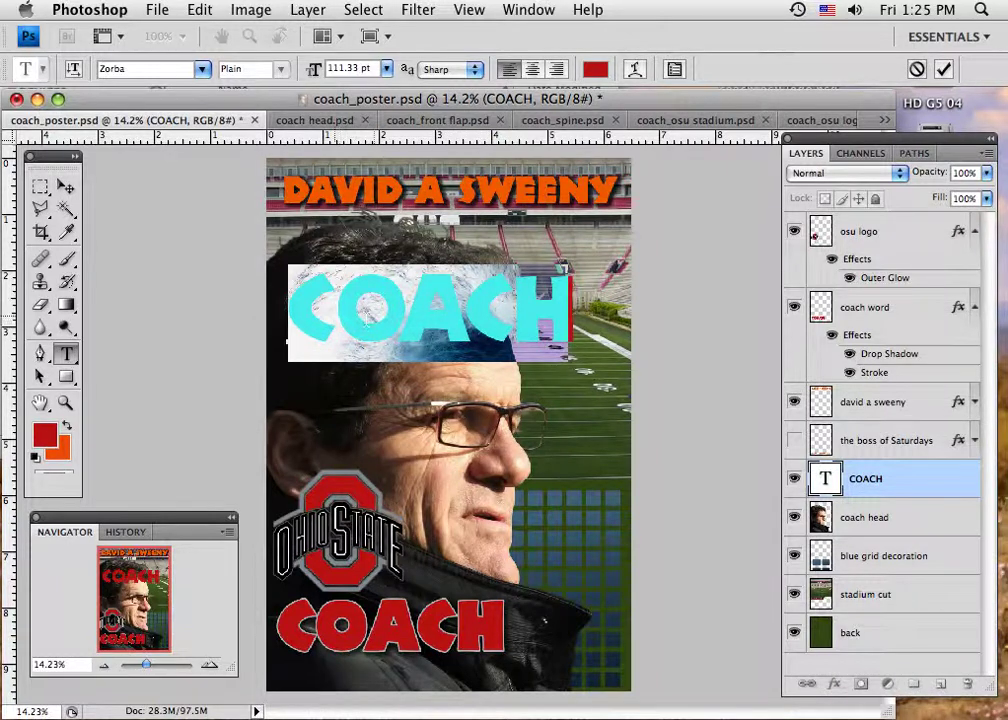
click(335, 311)
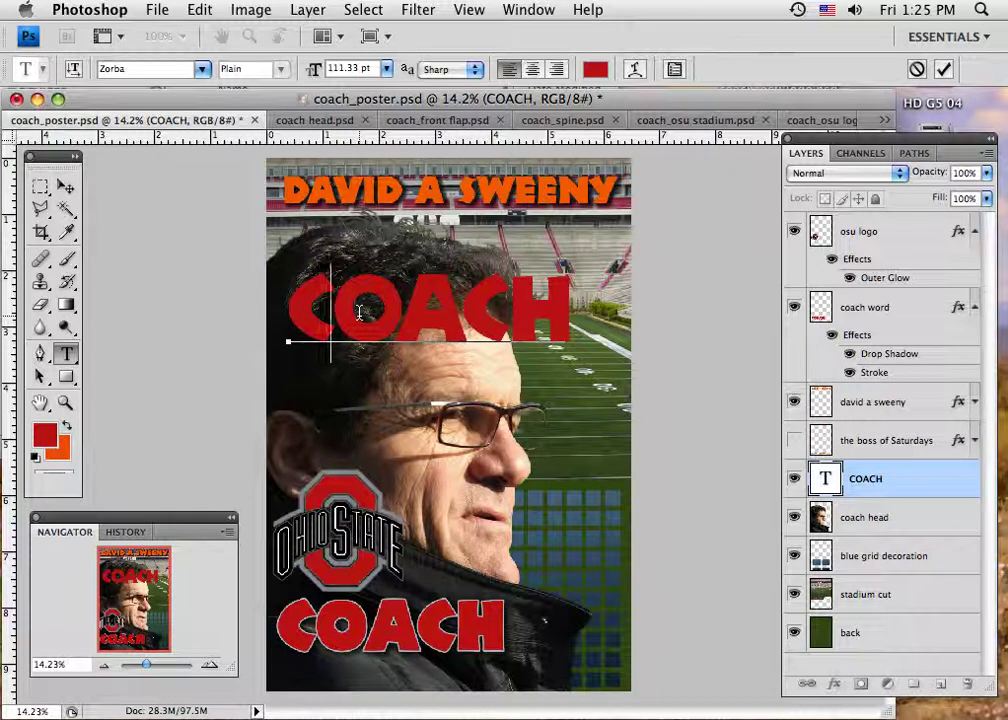
click(462, 283)
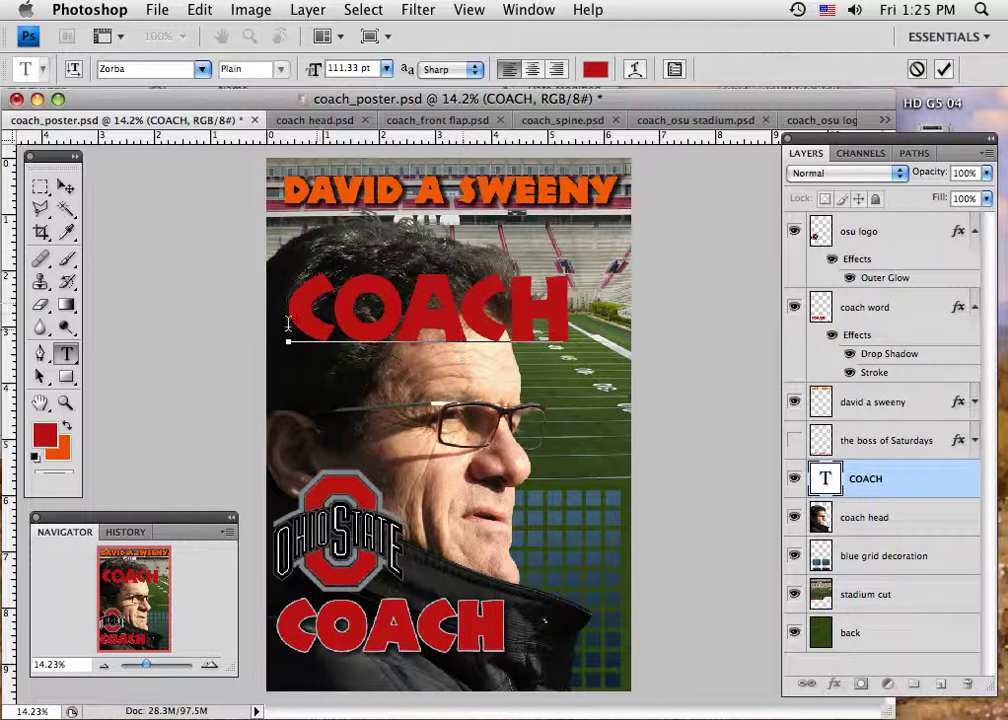
click(60, 187)
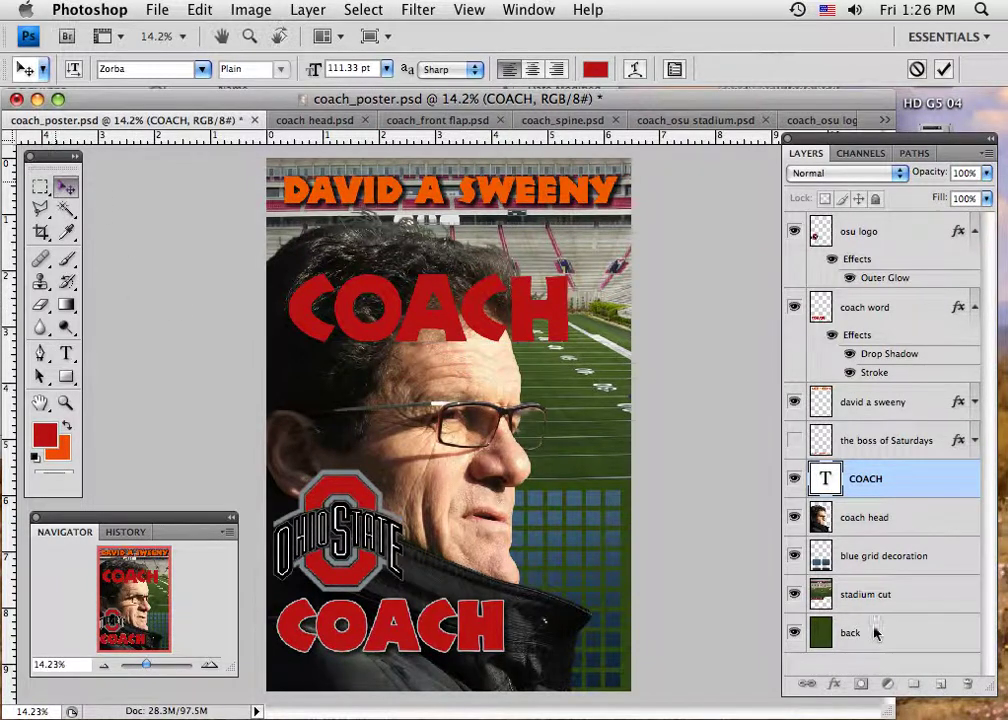
Add a Bevel and Emboss style to the top COACH text, lit at 121° angle, 26° altitude.
click(834, 684)
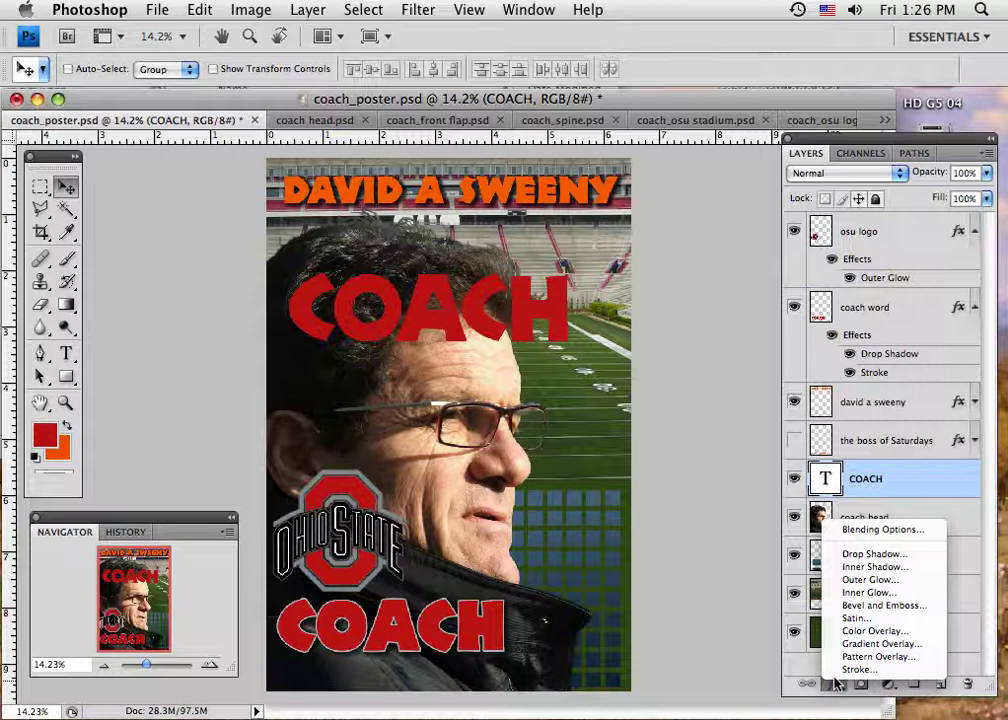
click(866, 606)
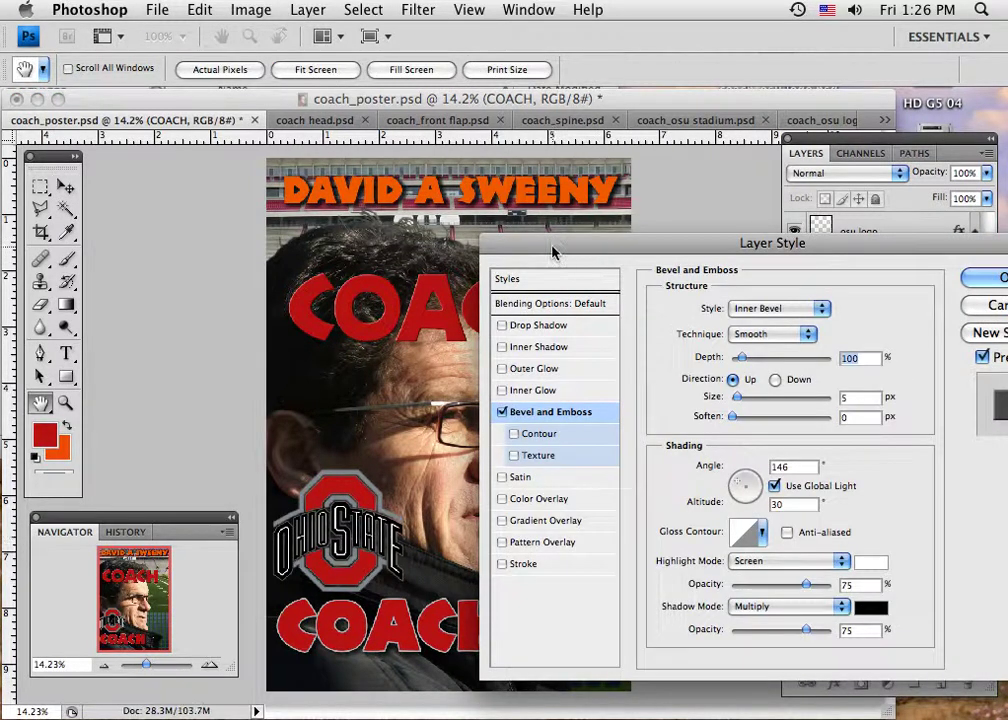
drag(552, 251, 594, 160)
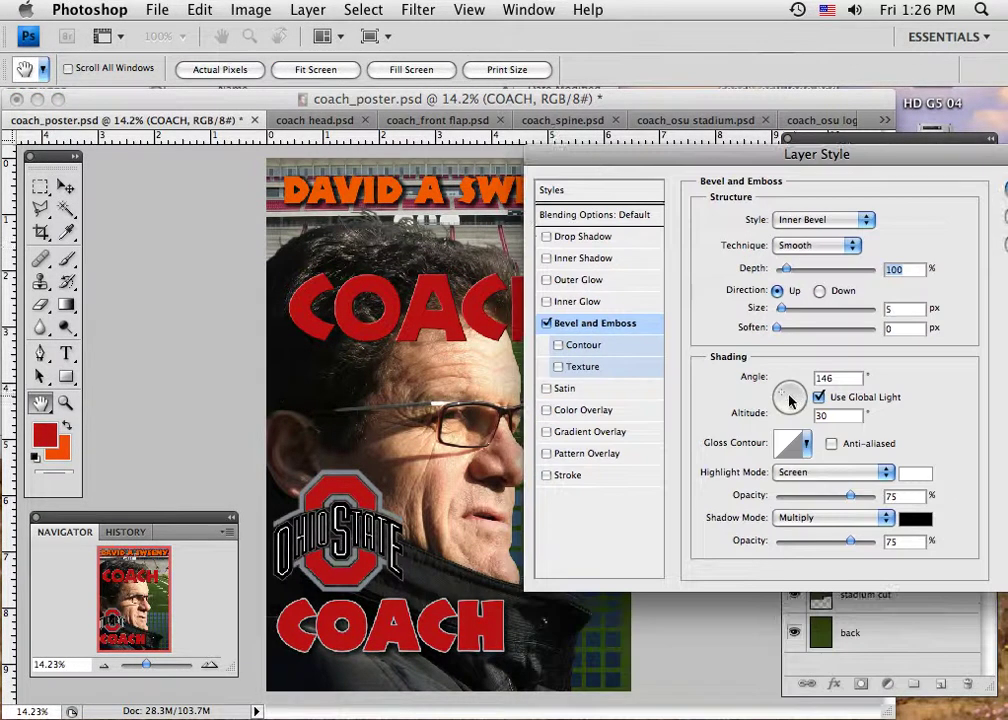
mouse_move(789, 400)
mouse_down()
mouse_move(797, 398)
mouse_move(784, 393)
mouse_up()
click(786, 395)
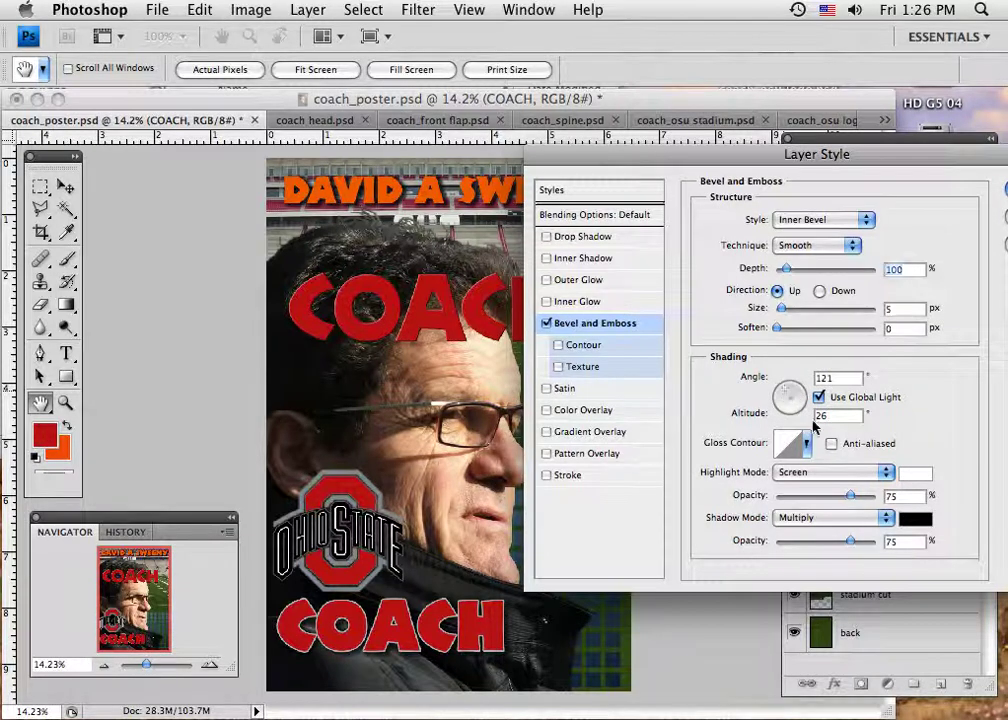
drag(655, 162, 702, 152)
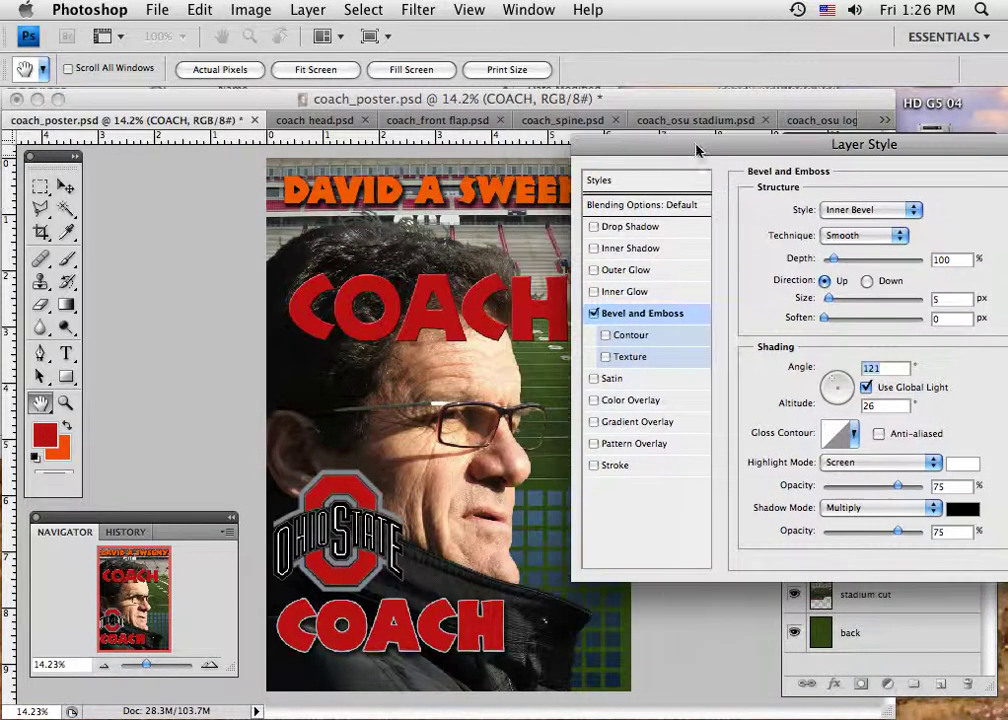
Set the COACH bevel's highlight colour to pink and its shadow colour to dark red.
click(962, 465)
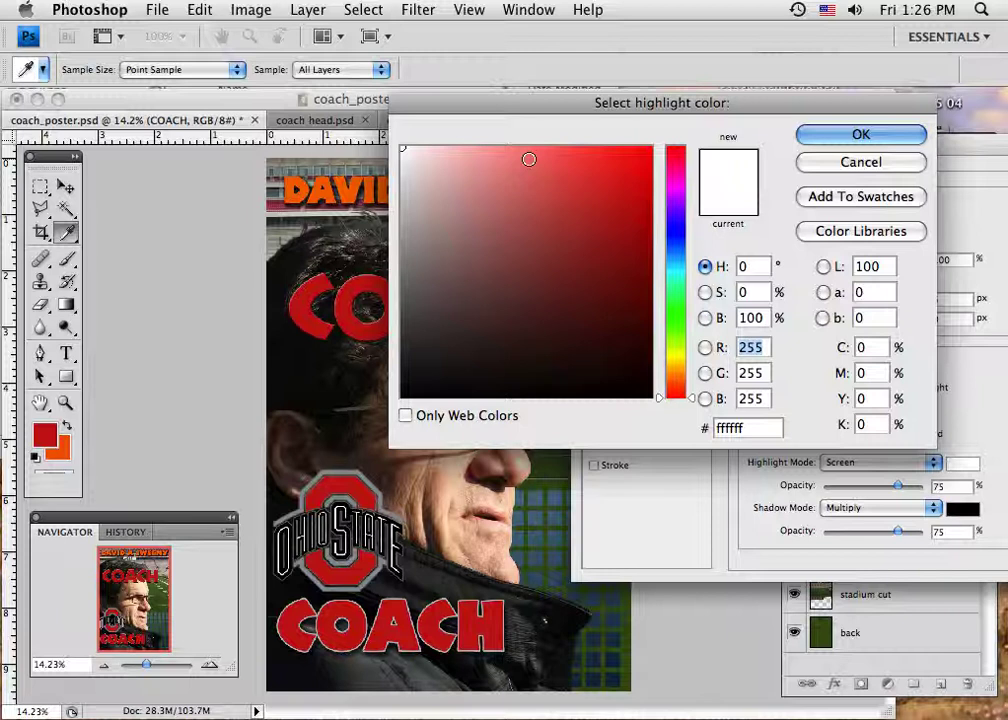
click(529, 159)
click(803, 134)
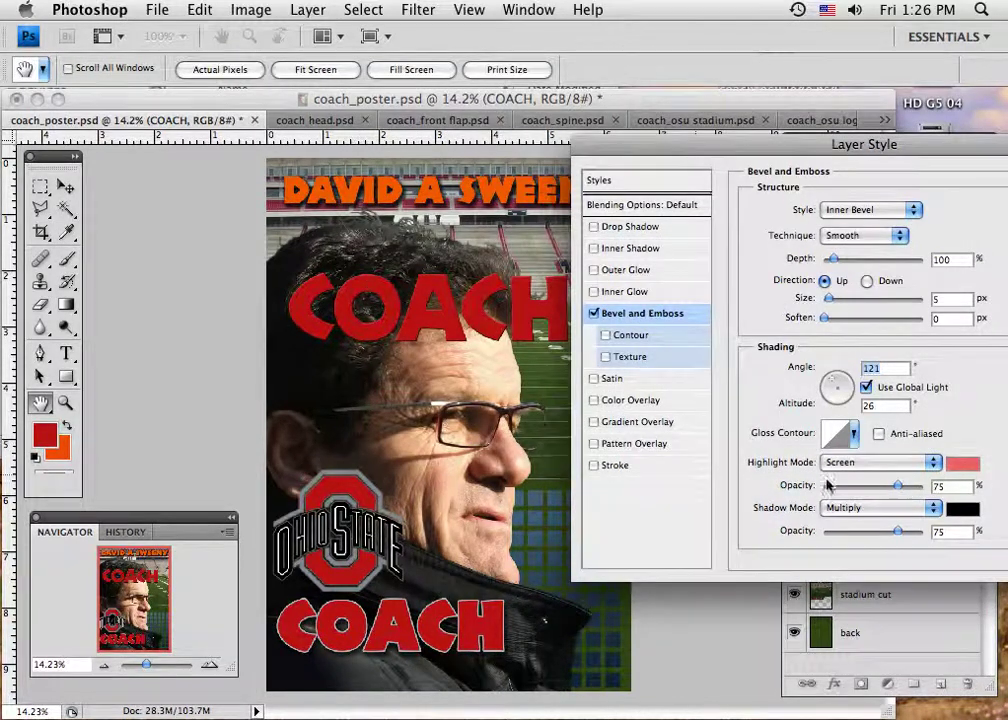
click(962, 510)
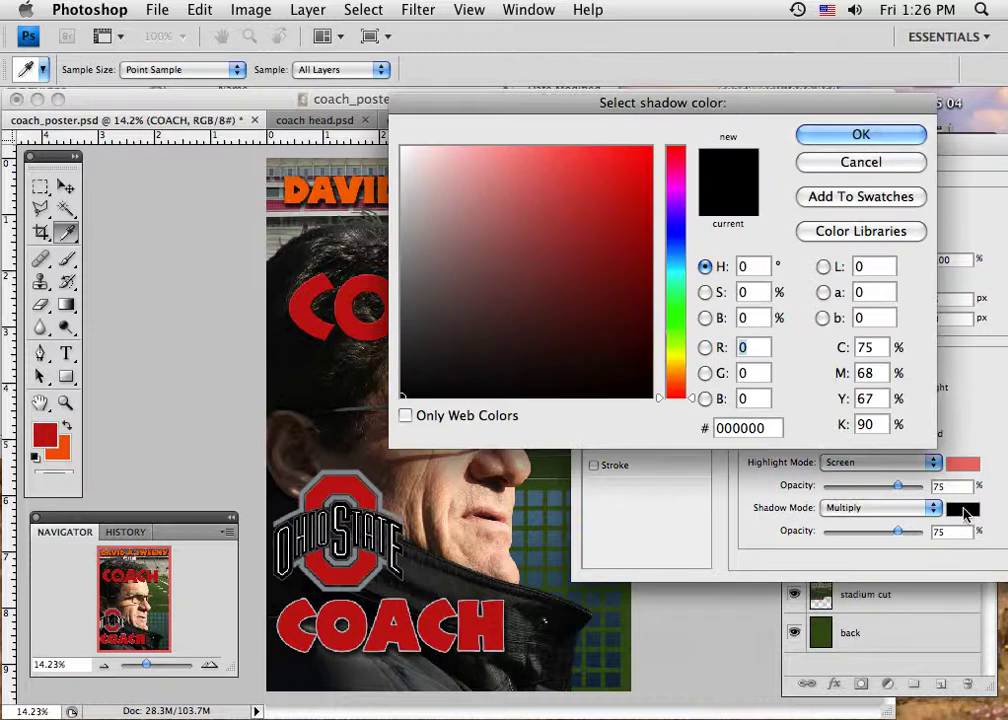
click(619, 319)
click(806, 135)
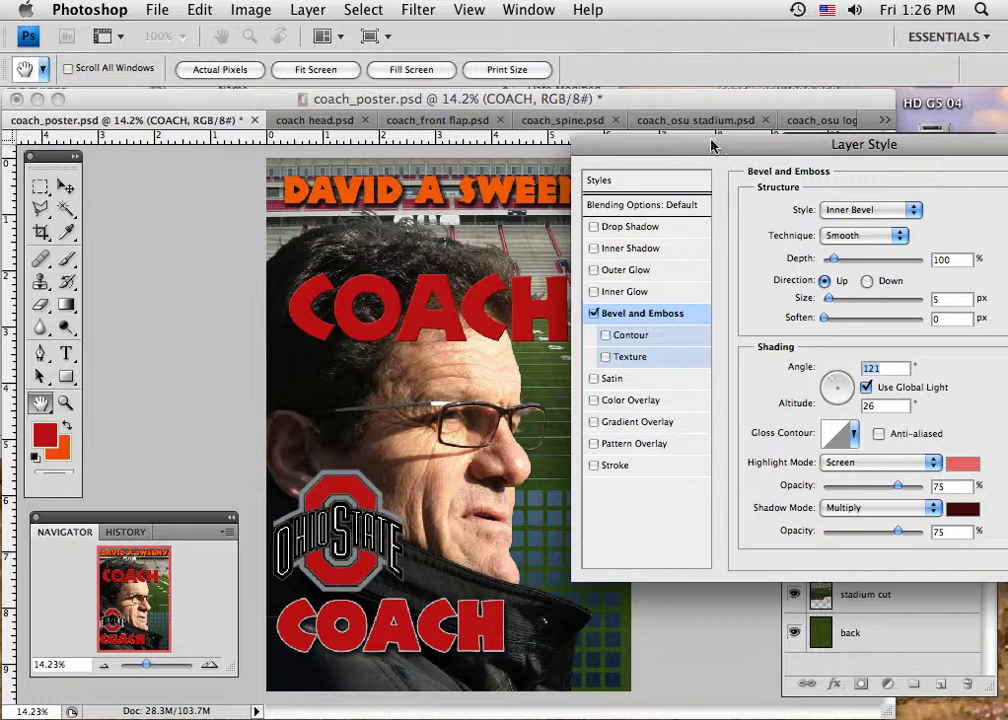
drag(711, 147, 739, 153)
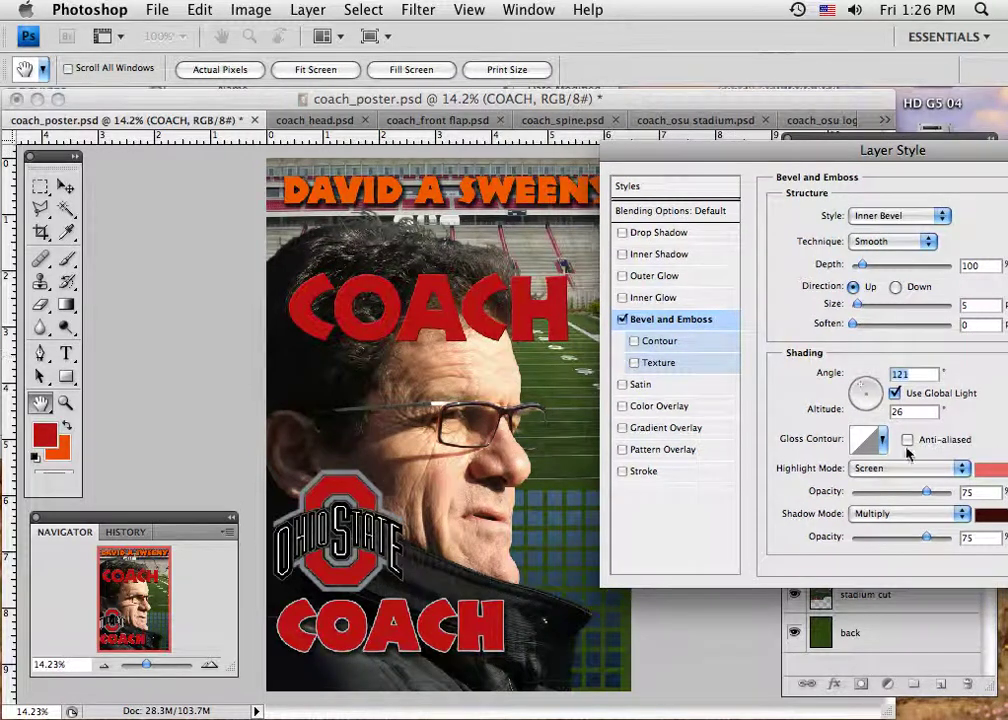
Raise the bevel depth to 141% and use Emboss style, Smooth technique, 62 px size.
drag(854, 304, 866, 309)
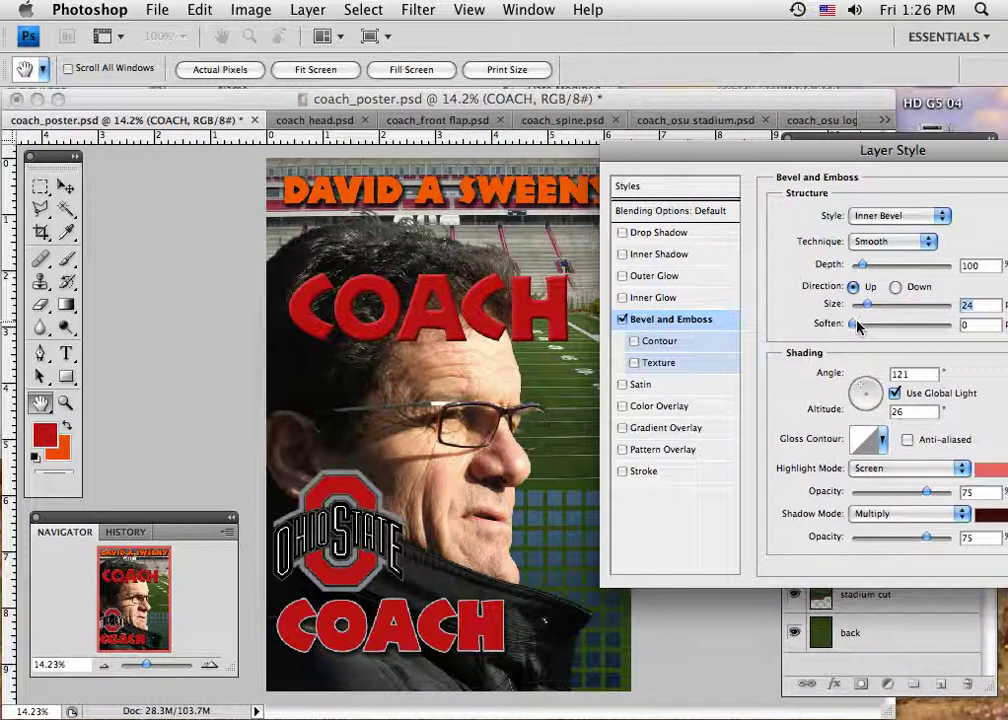
drag(861, 264, 903, 308)
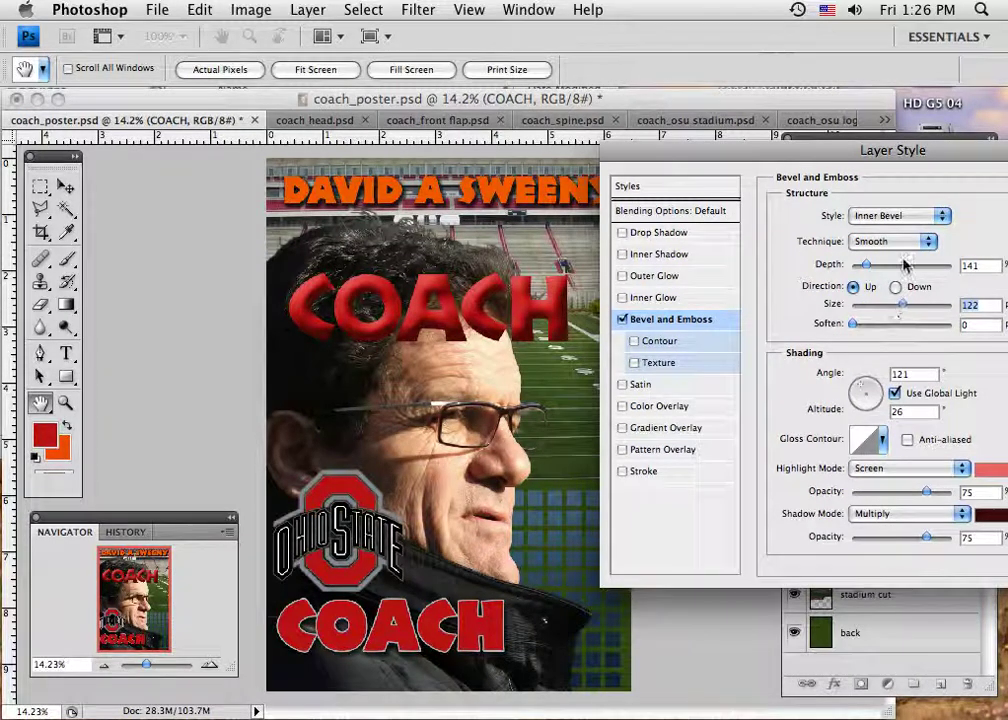
click(940, 218)
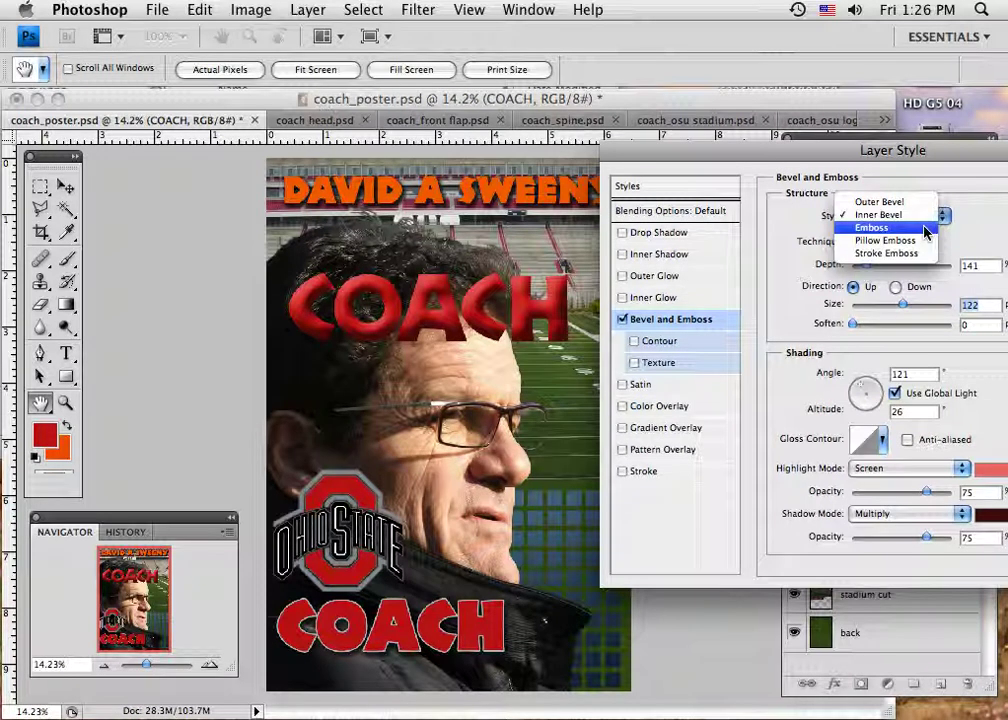
click(924, 232)
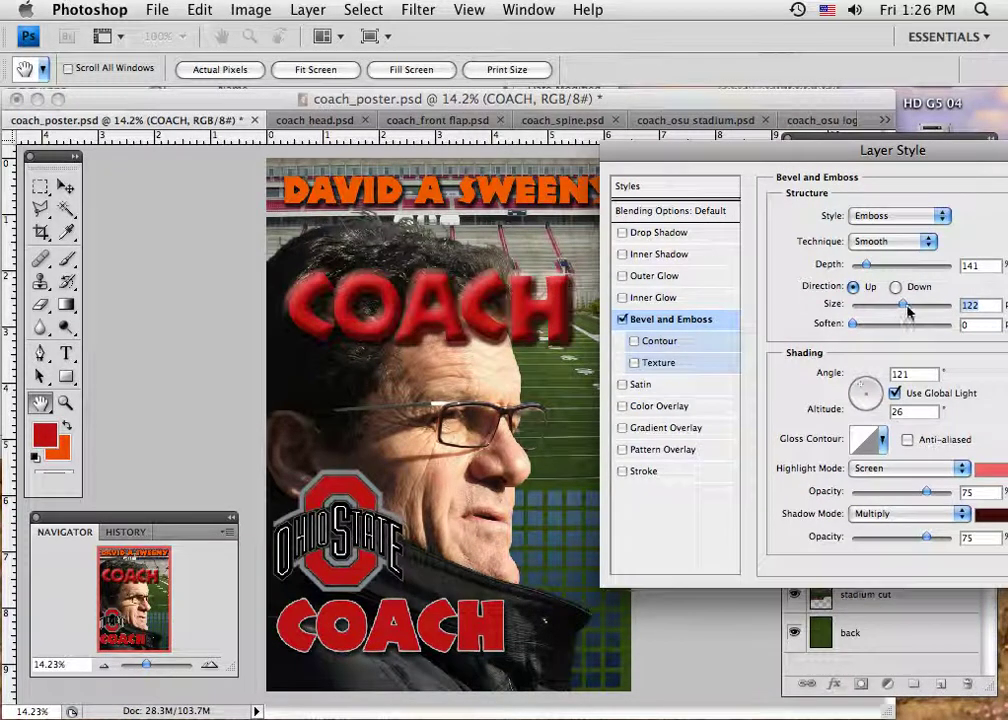
drag(908, 312, 882, 316)
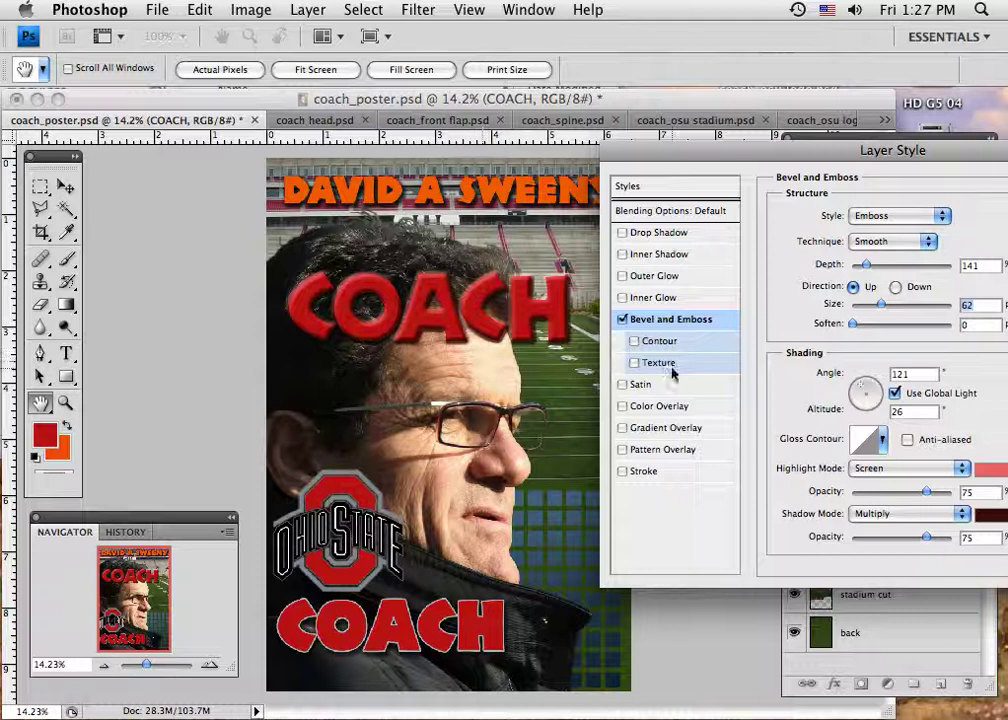
click(931, 246)
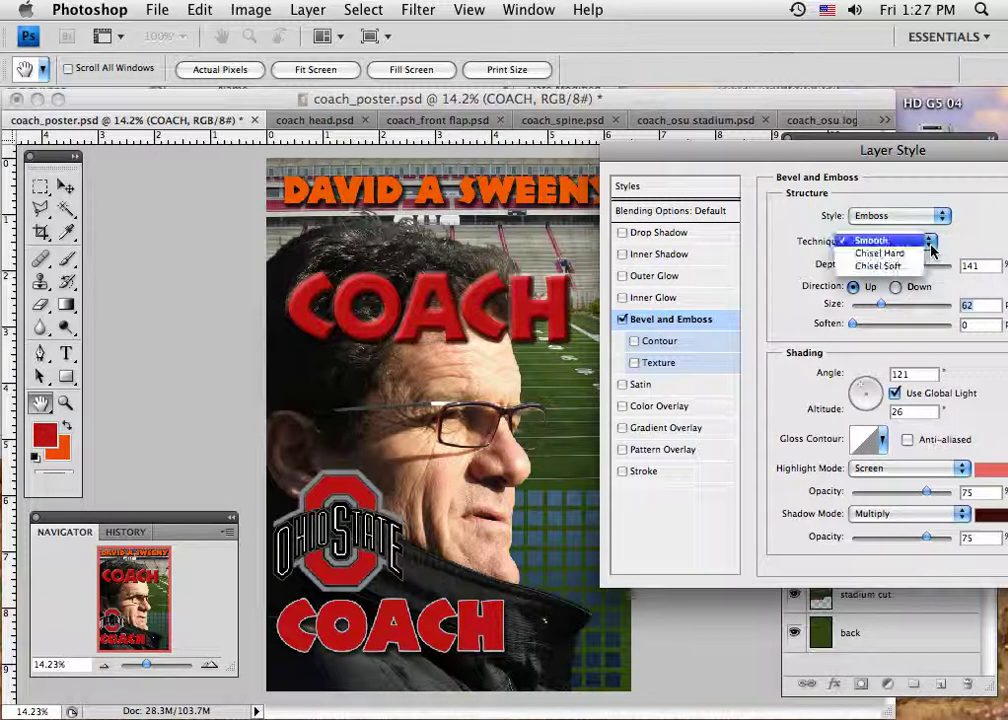
click(931, 246)
Try Pillow Emboss, Inner Bevel, Stroke Emboss and Outer Bevel styles, then settle on Emboss.
click(943, 216)
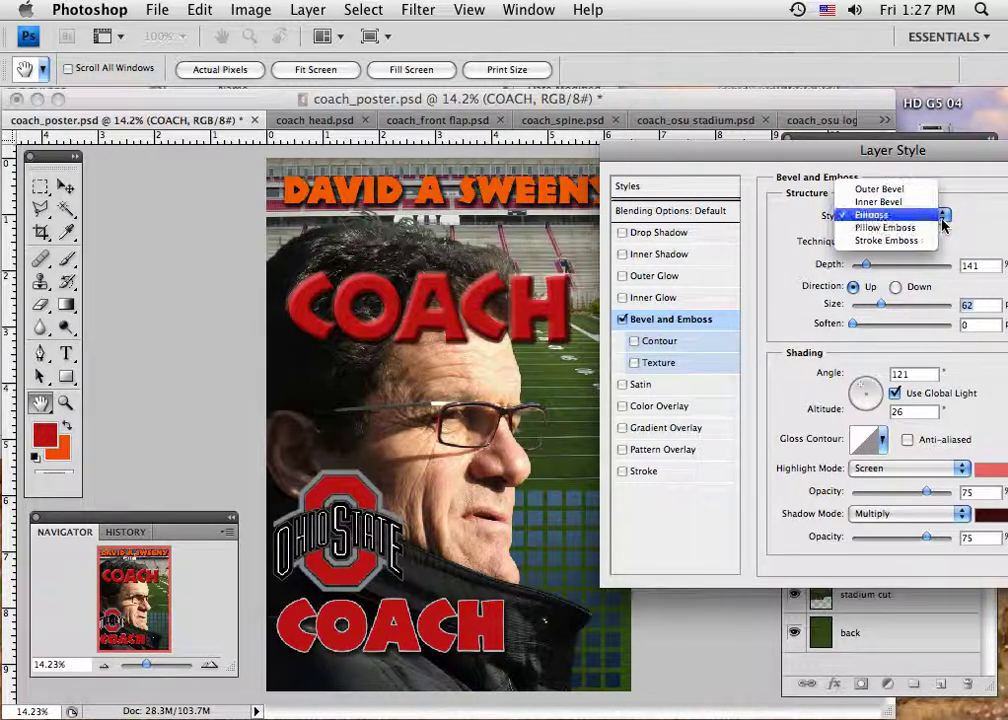
click(921, 229)
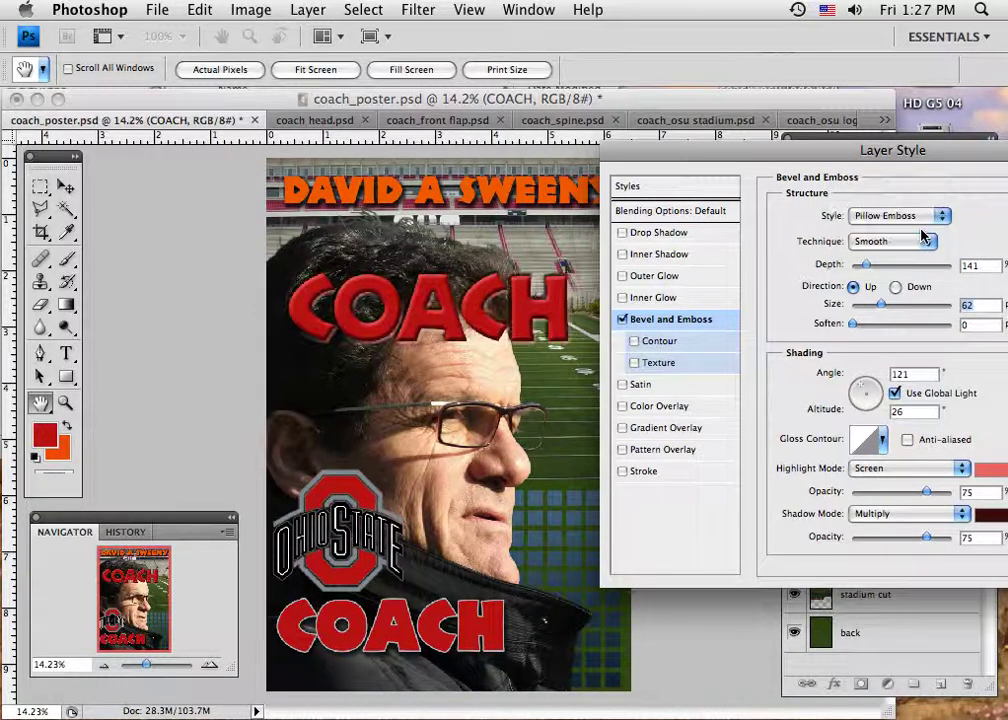
click(929, 215)
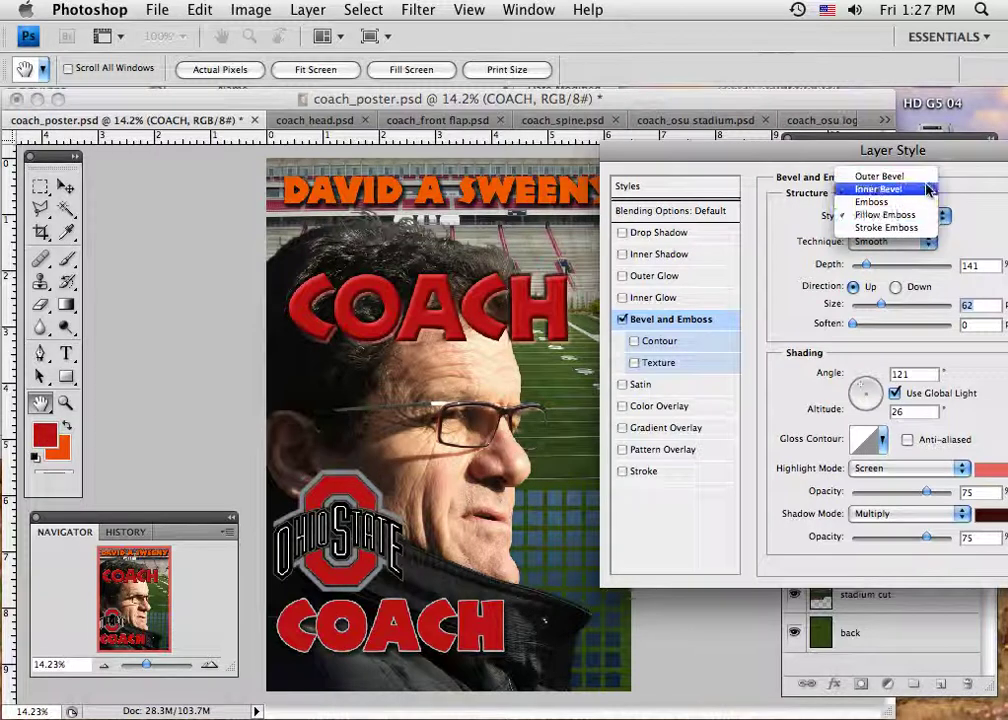
click(926, 190)
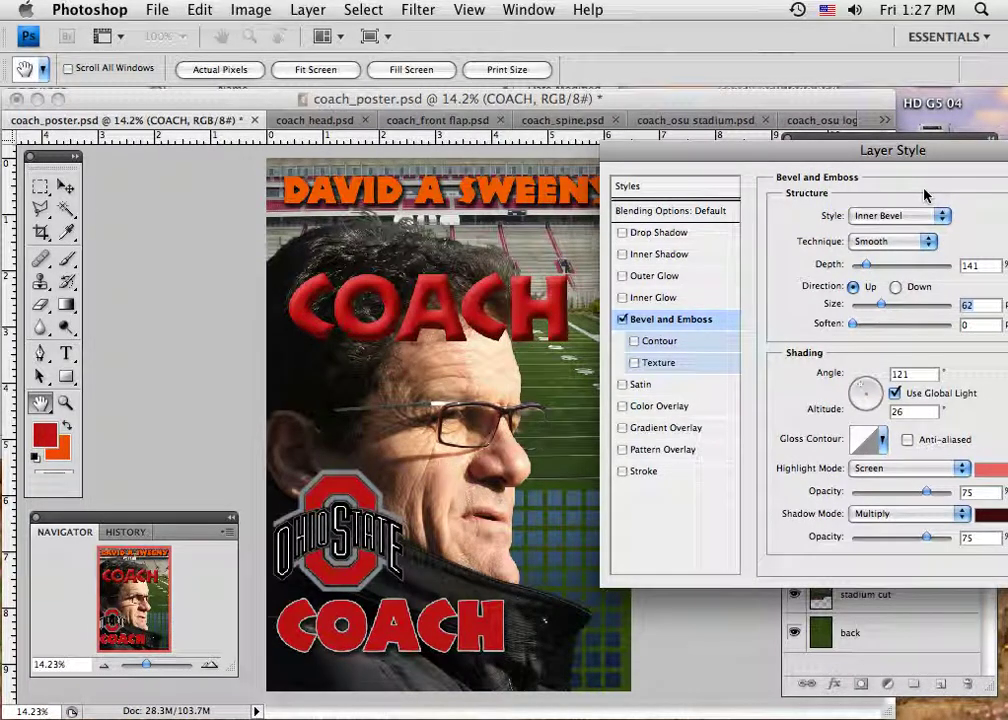
click(941, 217)
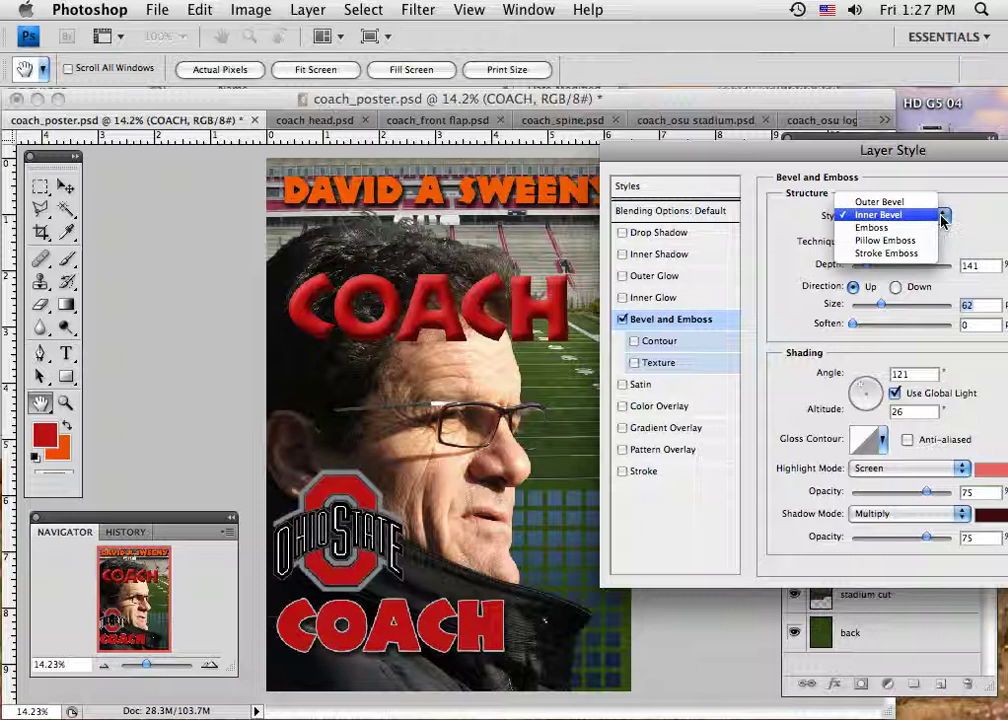
click(924, 254)
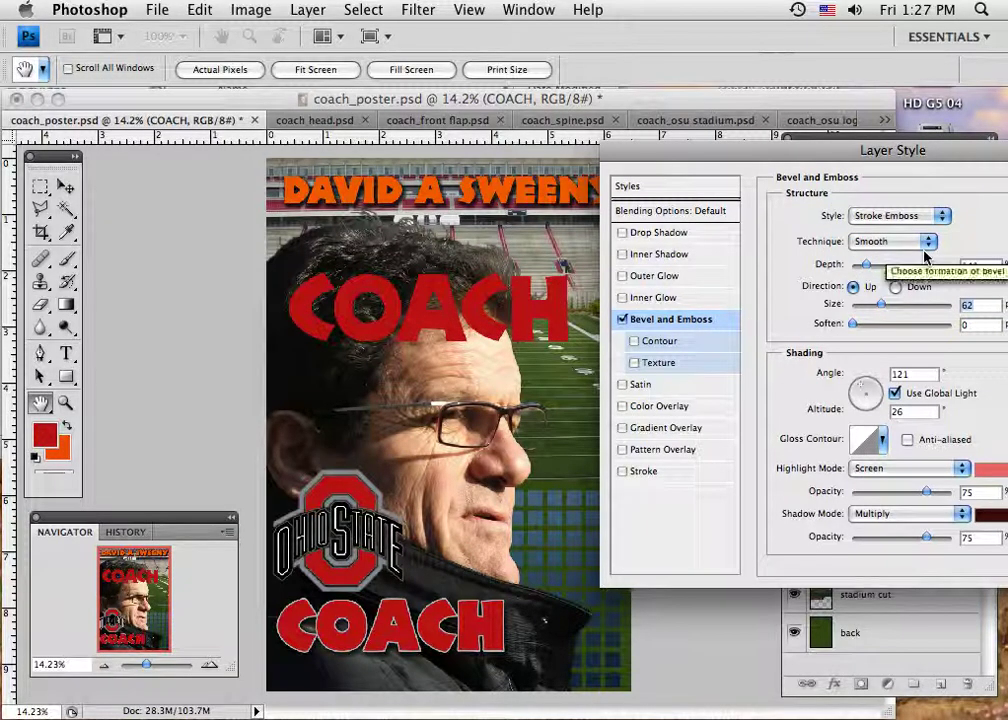
click(942, 220)
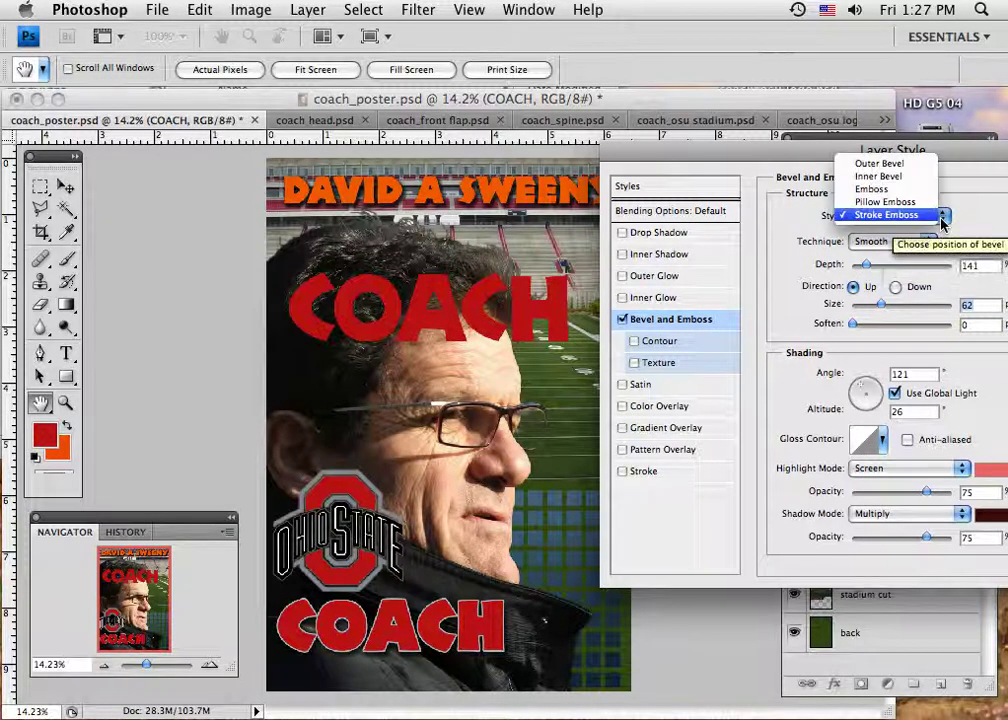
click(917, 164)
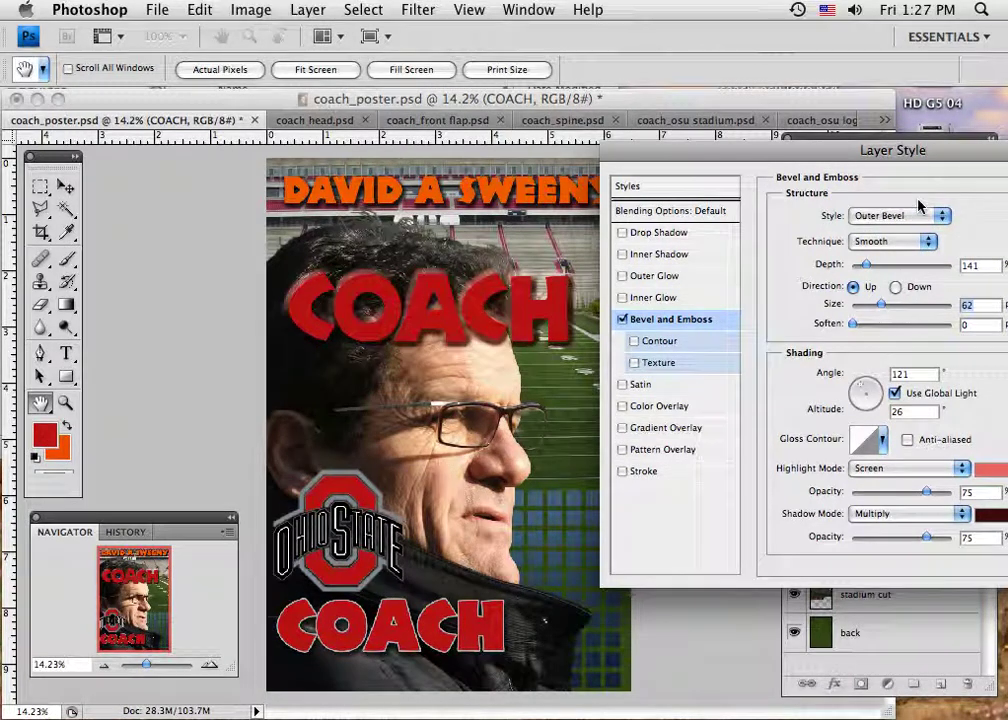
click(941, 217)
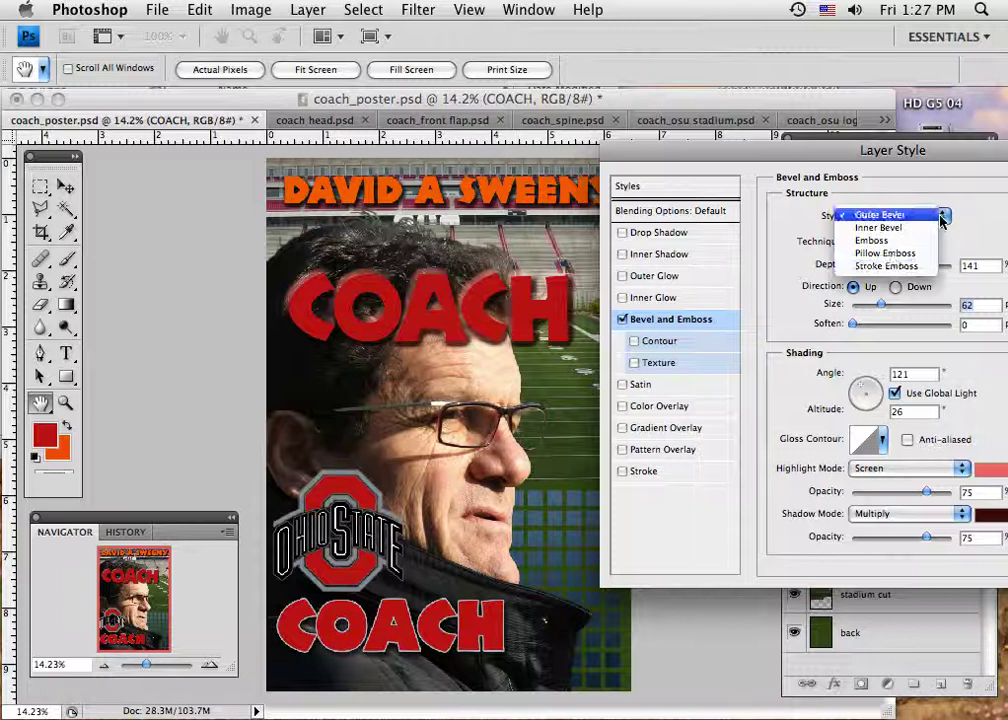
click(905, 241)
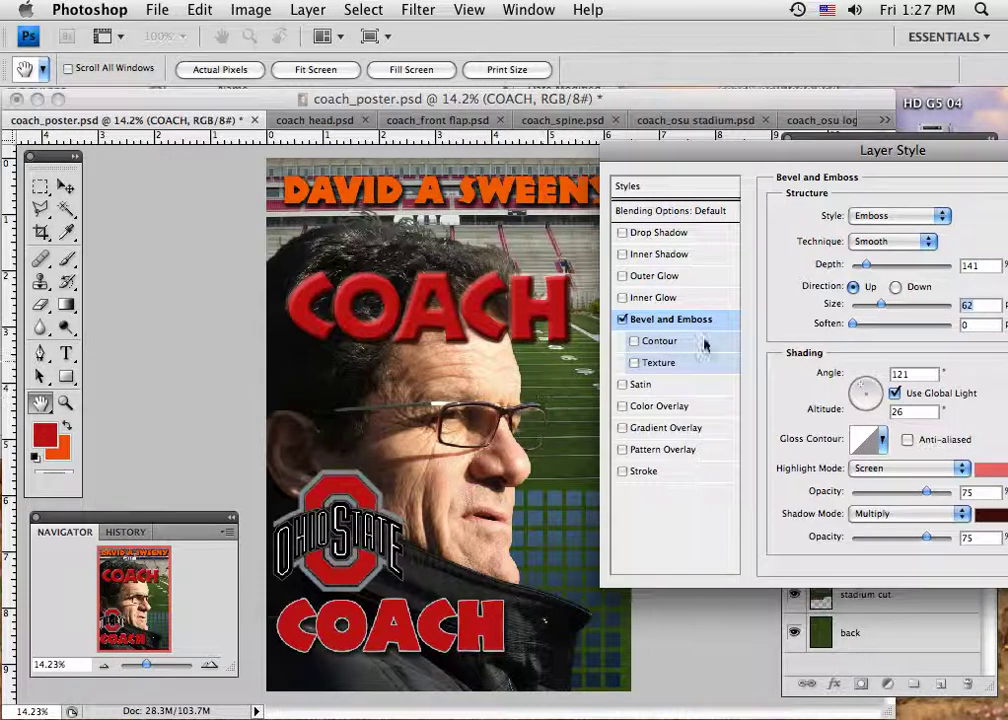
drag(851, 157, 672, 176)
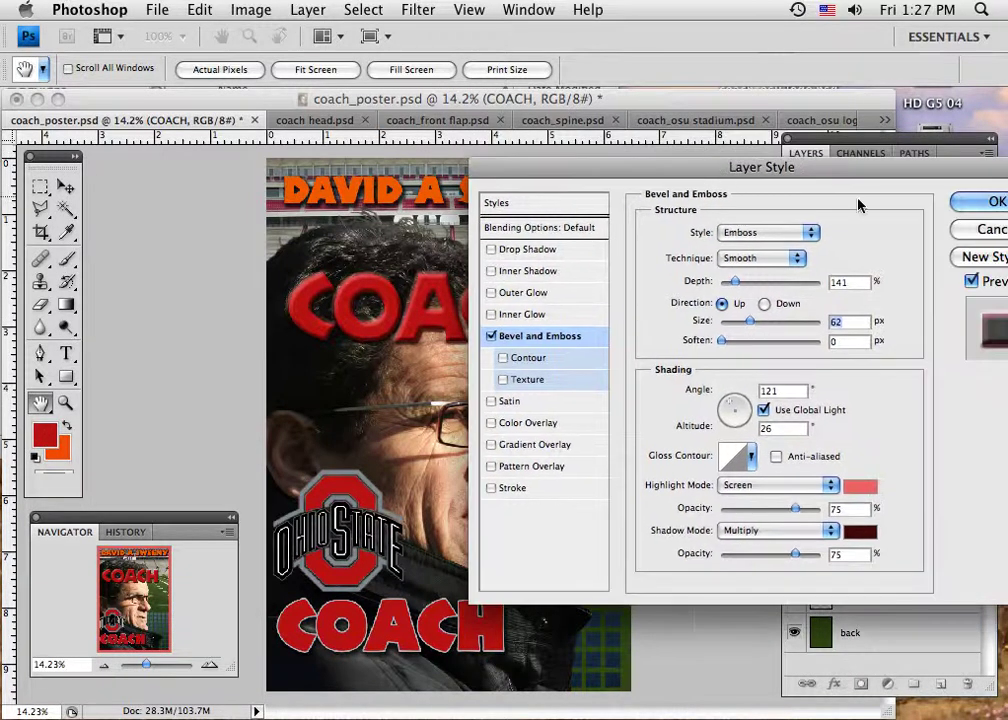
Apply the emboss, nudge COACH slightly down and right, hide it, then view coach_front flap.psd.
key(Return)
key(v)
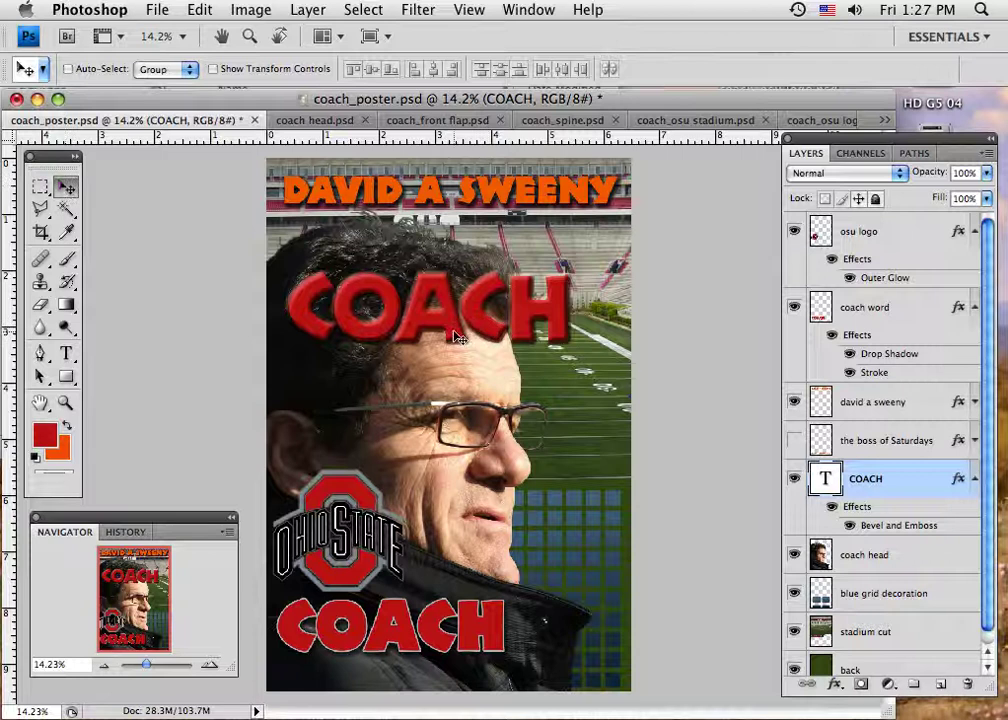
drag(458, 335, 468, 357)
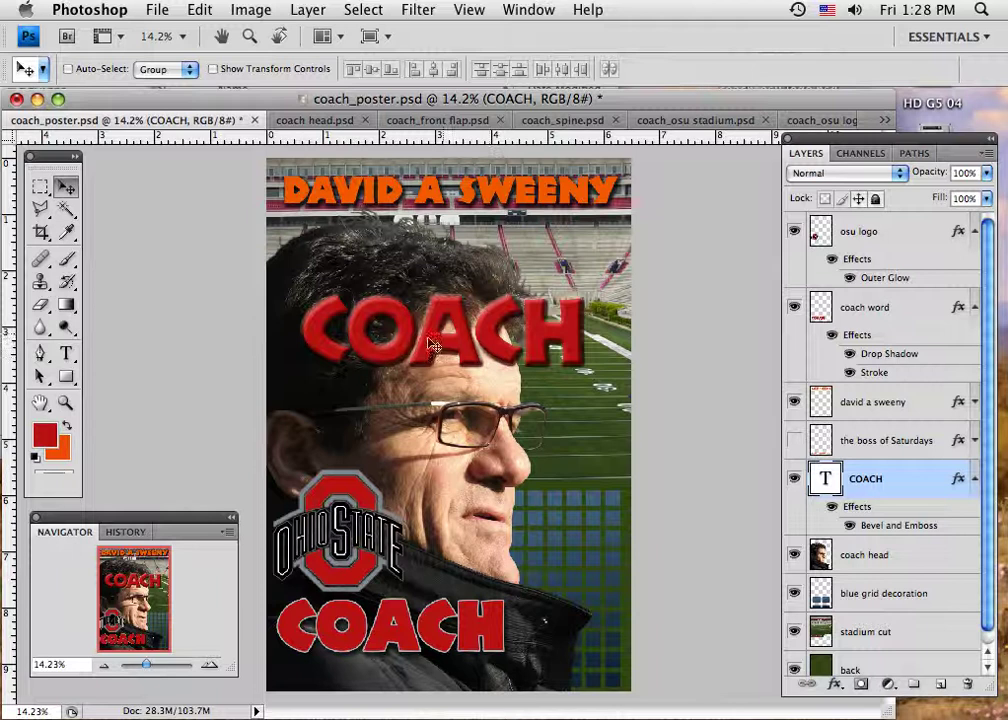
click(794, 481)
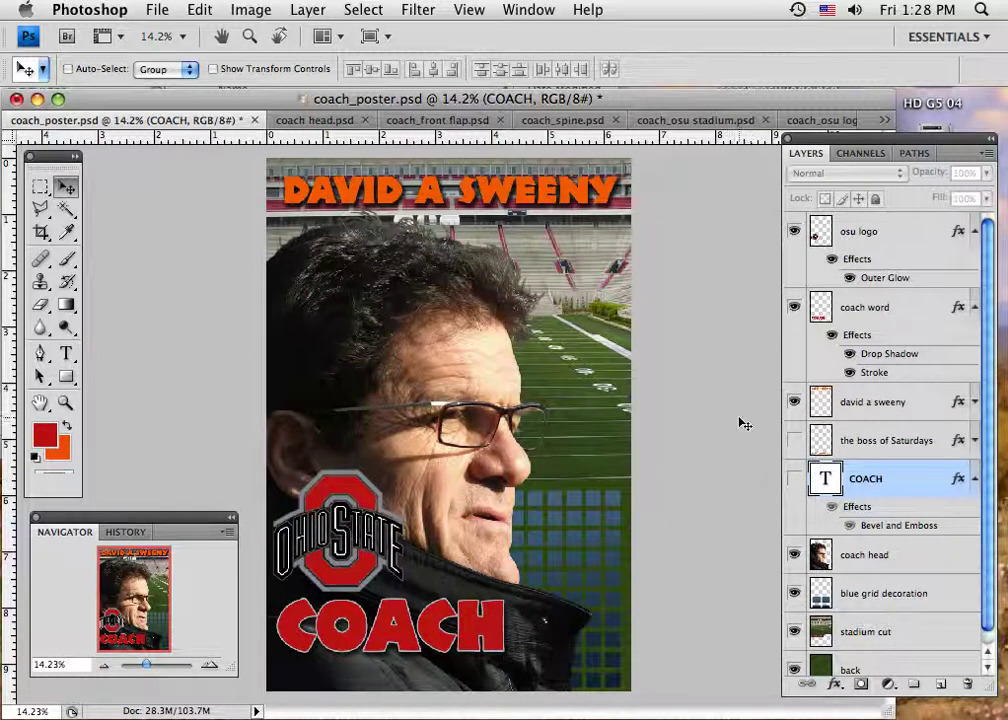
click(448, 122)
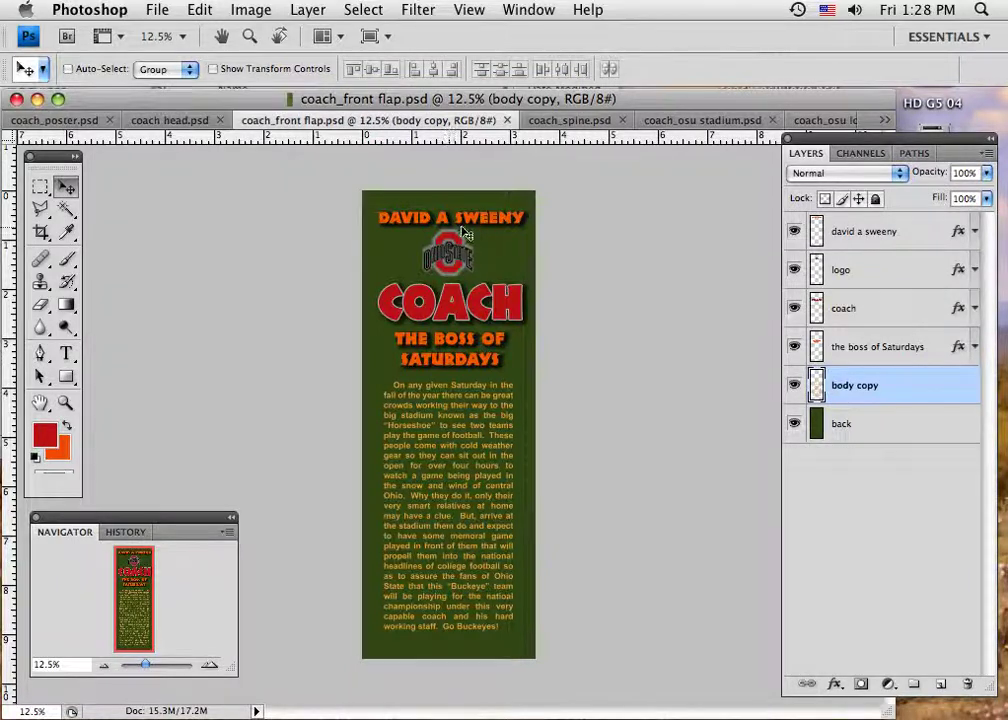
click(794, 231)
click(794, 231)
click(794, 270)
click(794, 270)
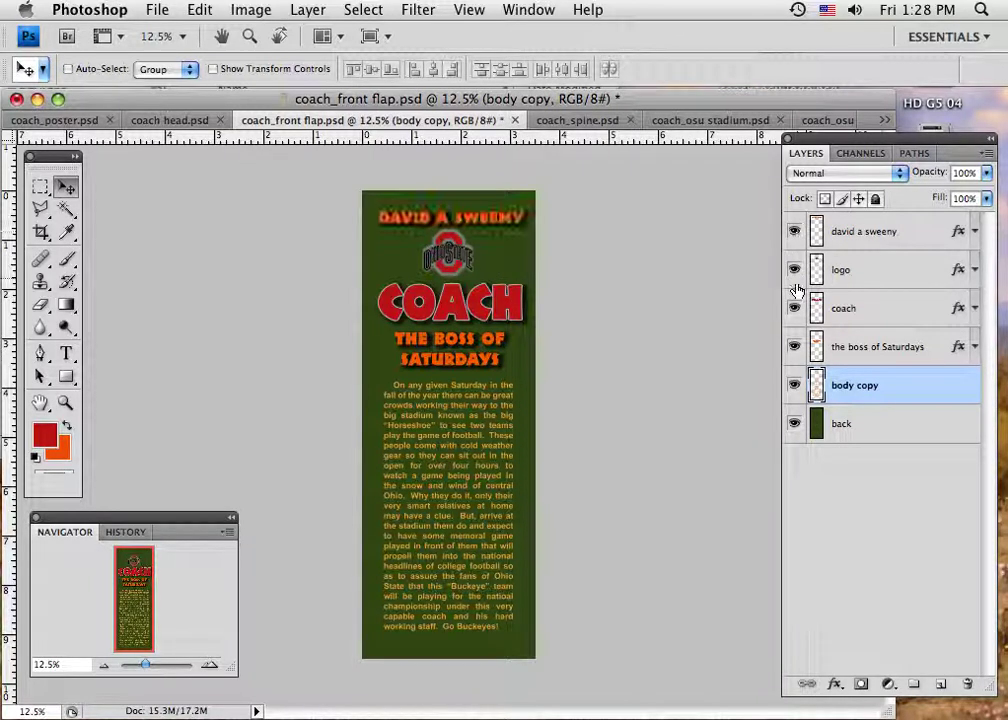
click(794, 308)
click(794, 308)
click(794, 347)
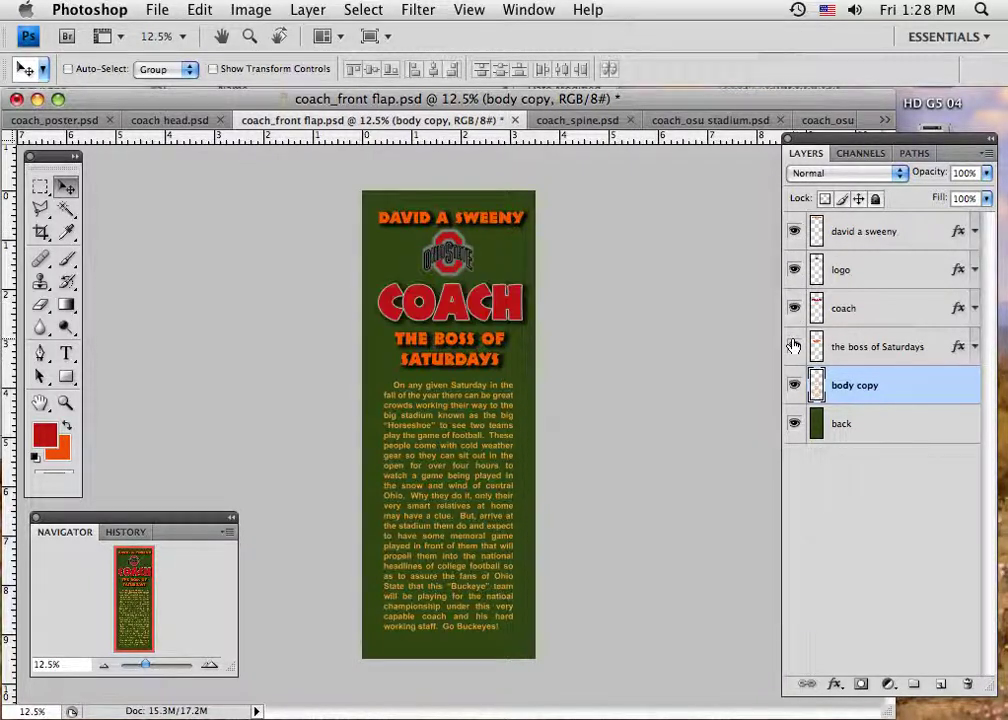
click(794, 347)
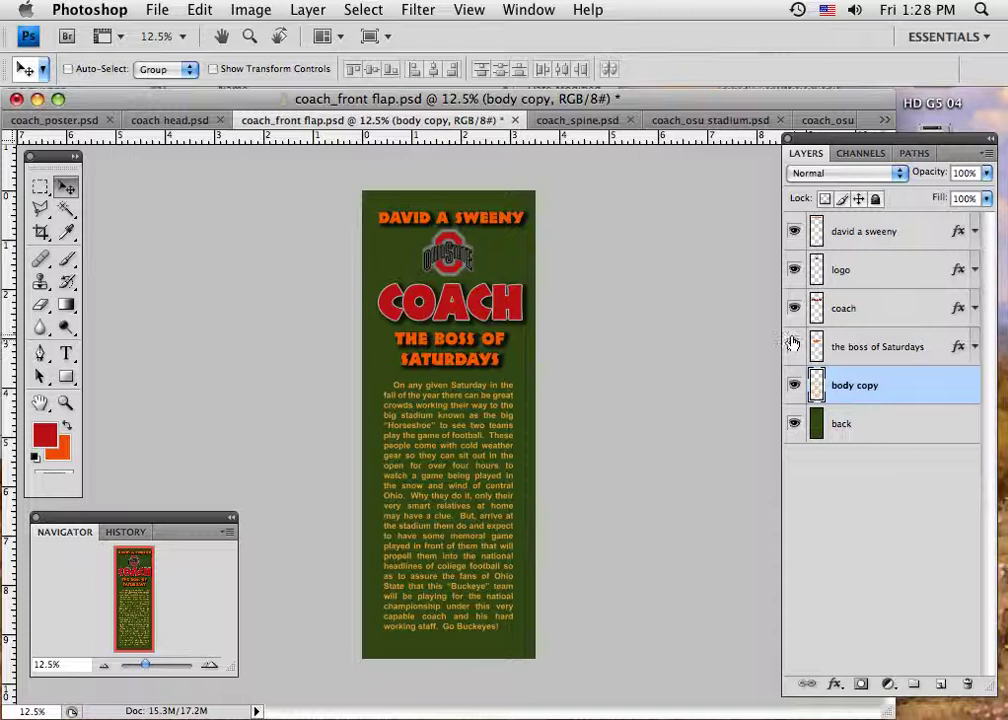
click(794, 386)
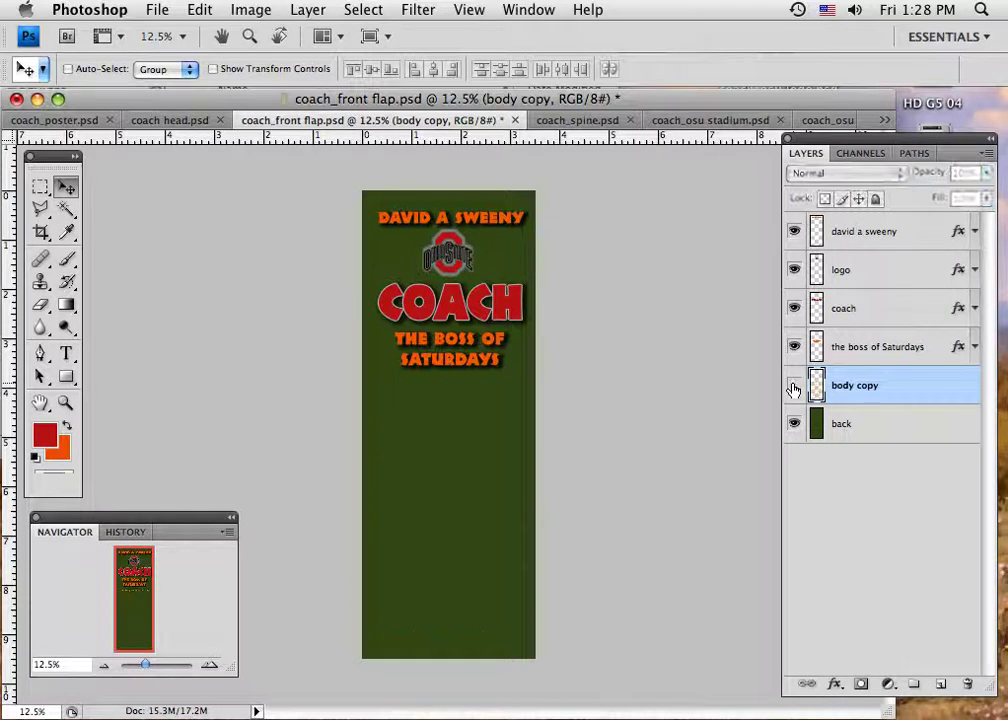
click(794, 386)
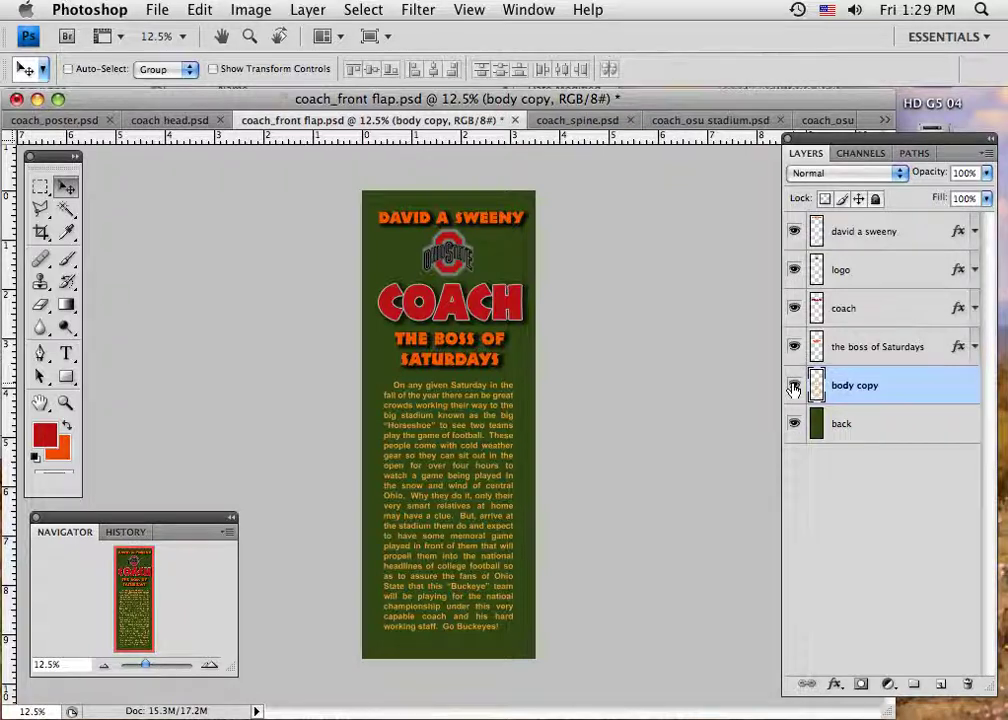
Glance at coach_spine.psd, then bring up the coach_osu stadium.psd photo.
click(573, 121)
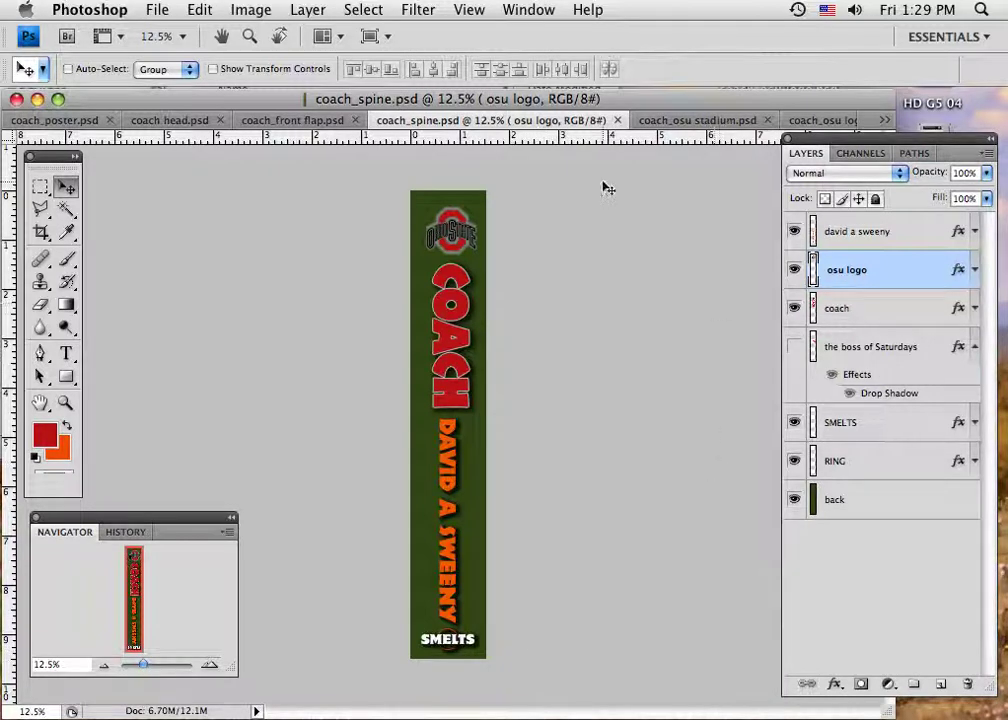
click(690, 120)
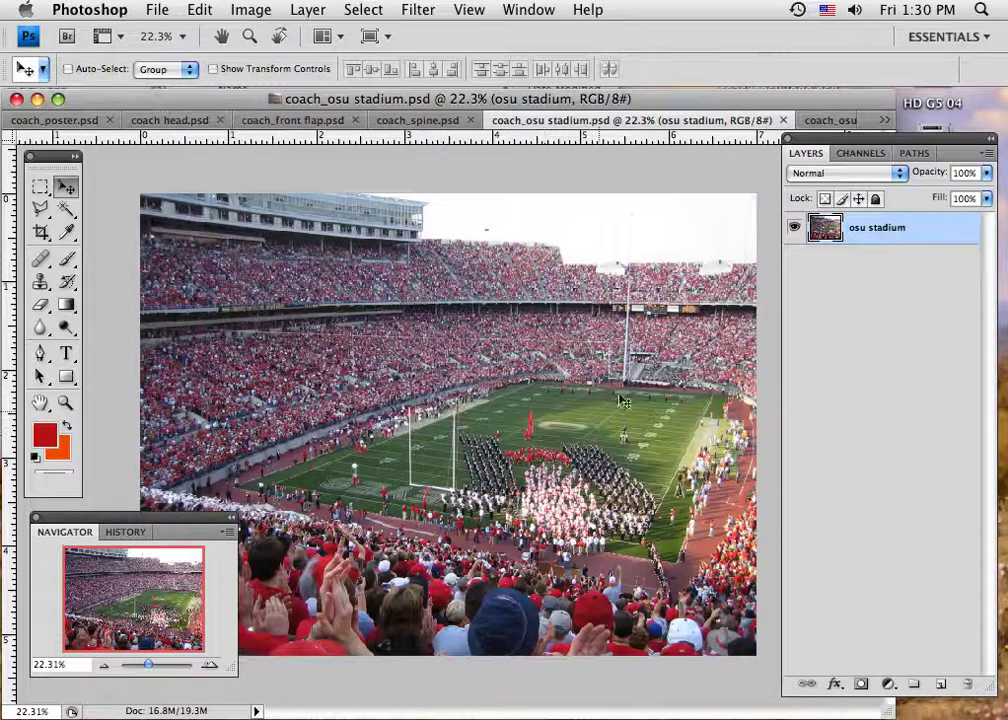
View coach_osu logo.psd, toggling its Drop Shadow off and back on, then list all open documents.
click(820, 121)
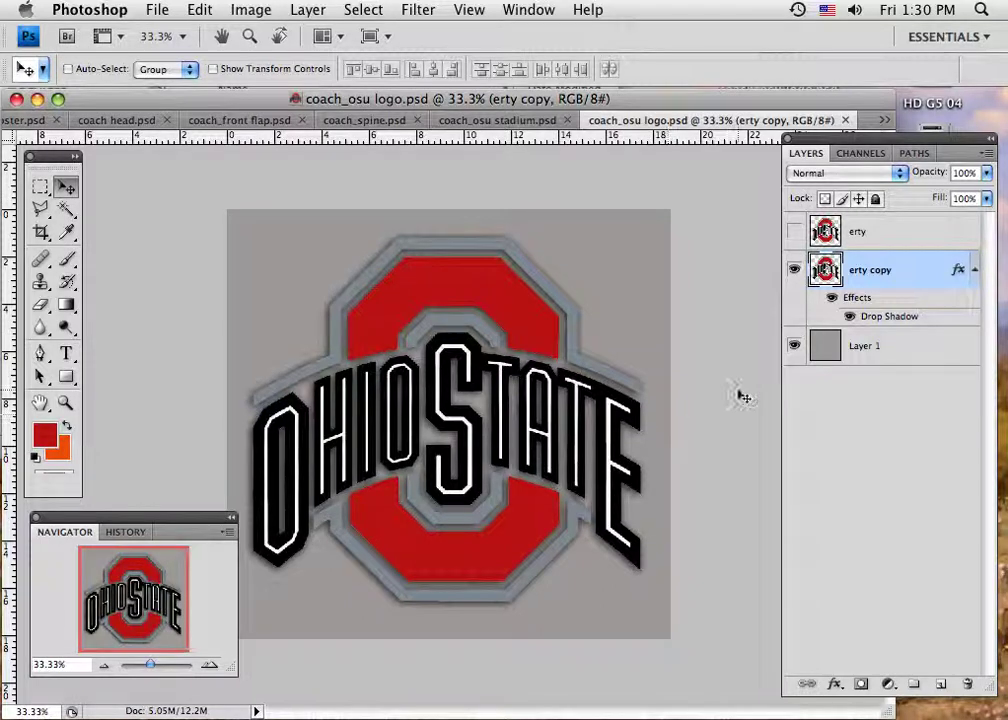
click(848, 317)
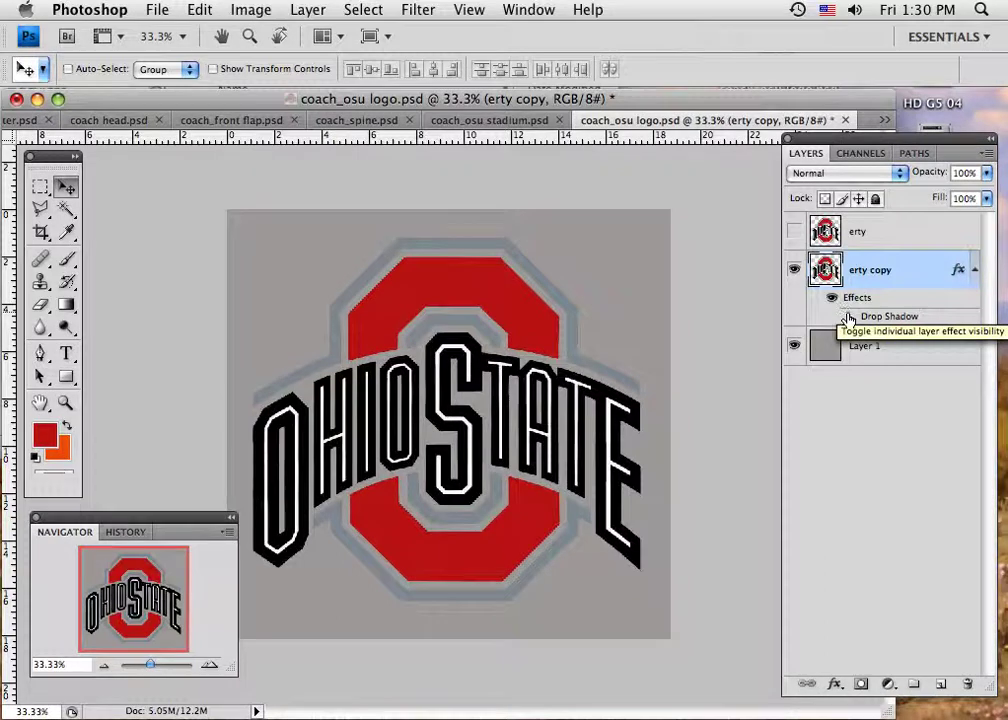
click(848, 317)
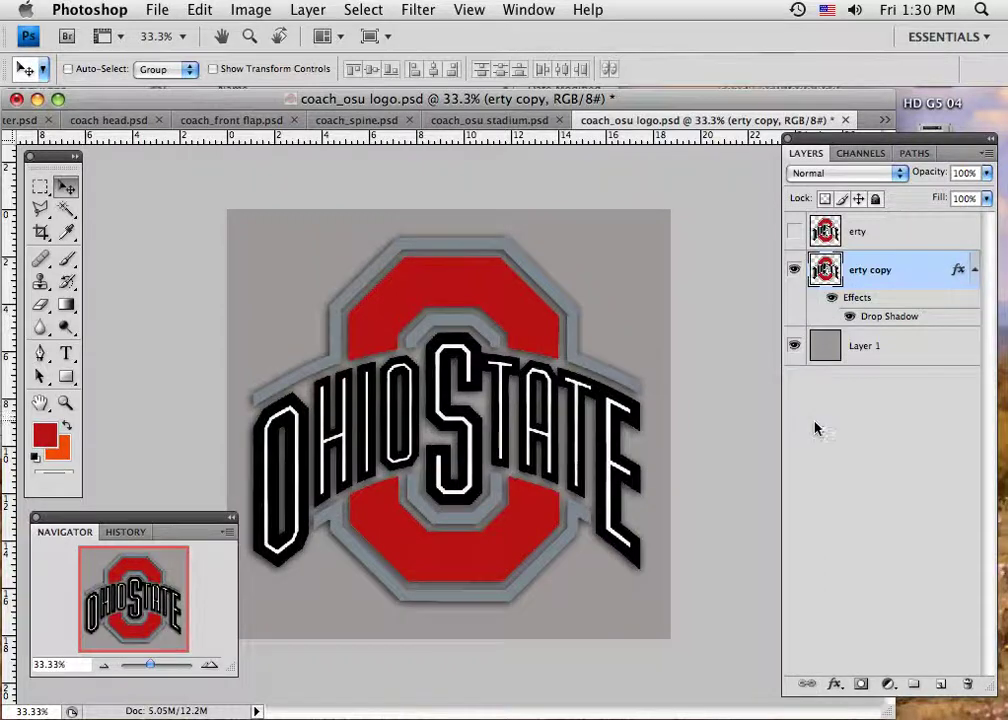
click(884, 120)
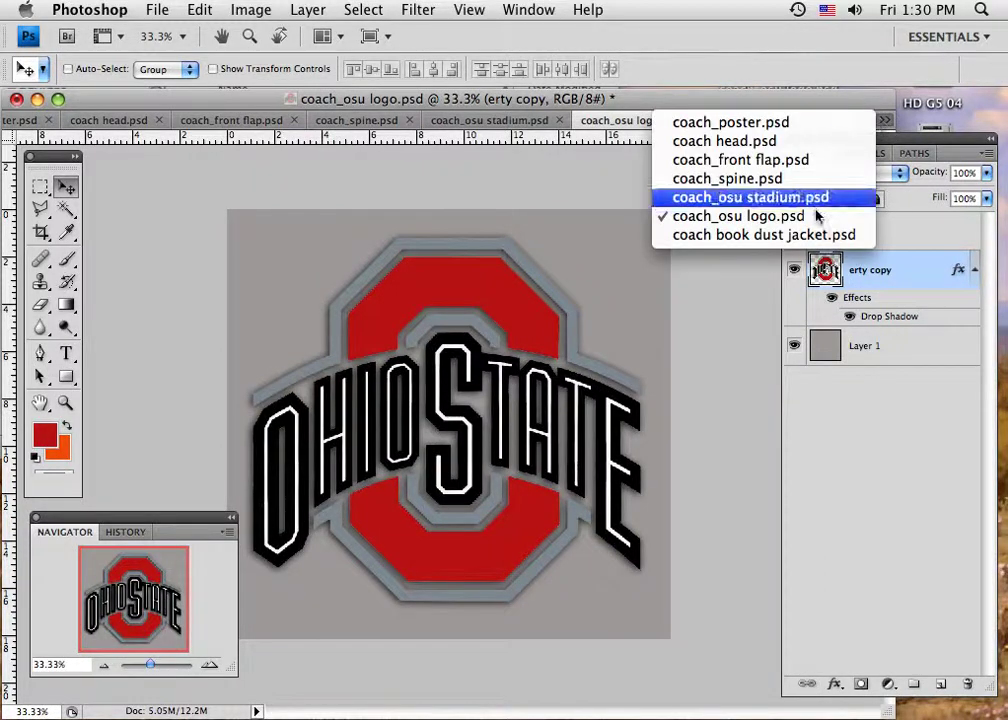
Bring up coach book dust jacket.psd and reposition the Navigator and Layers panels.
click(805, 234)
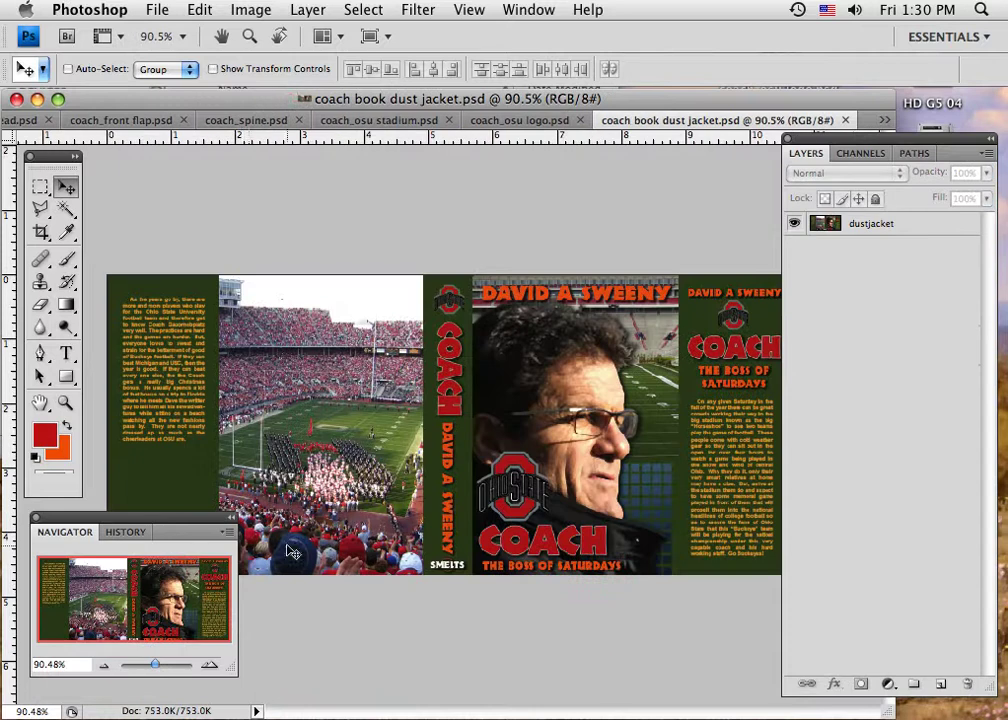
drag(207, 528, 207, 611)
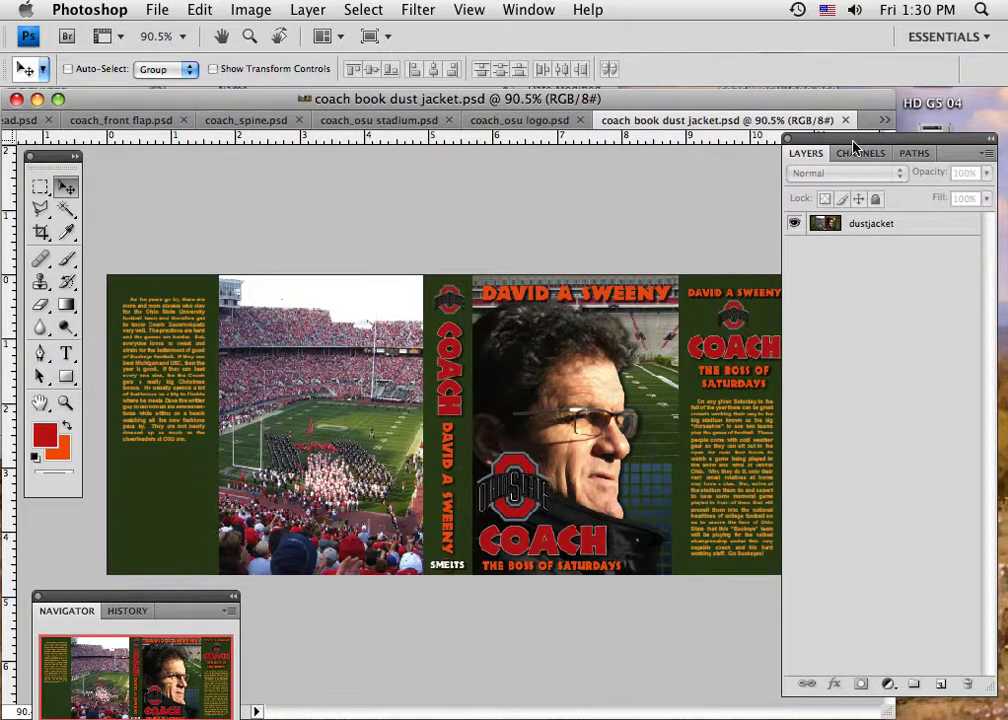
drag(857, 155, 885, 154)
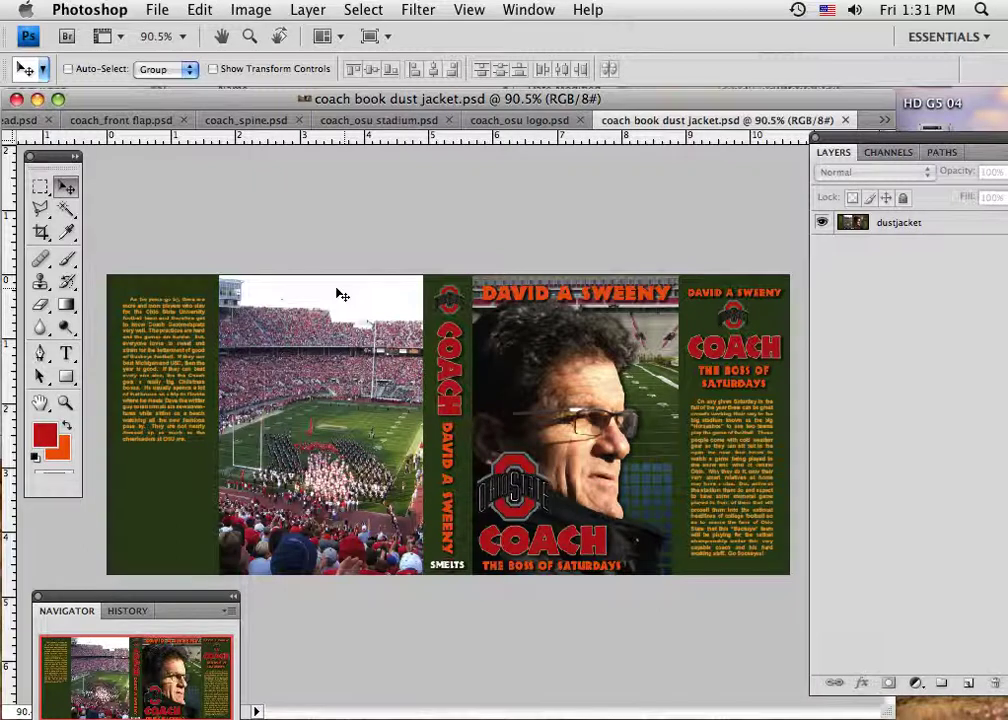
Select the Horizontal Type tool with Zorba Plain, 111.33 pt, red in the Character panel.
click(66, 354)
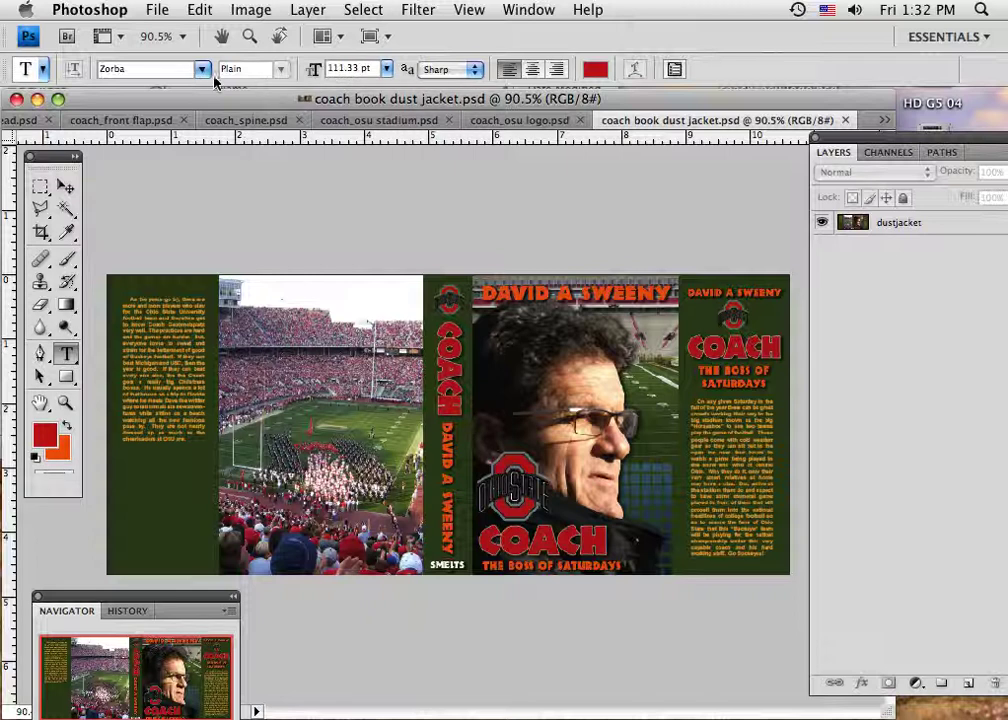
click(675, 70)
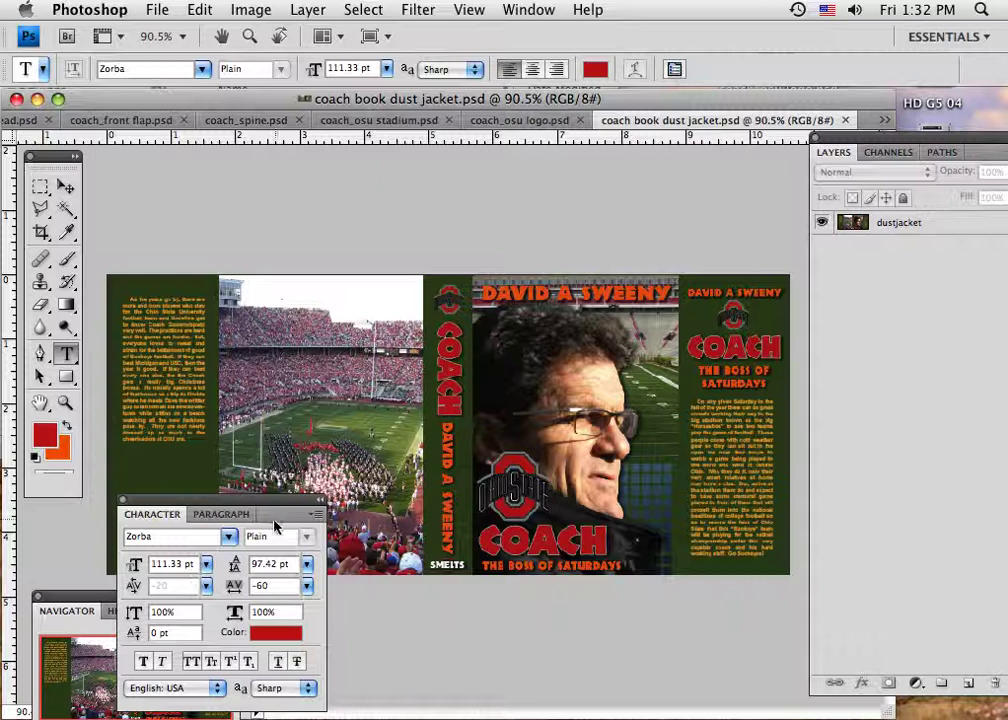
drag(280, 510, 362, 194)
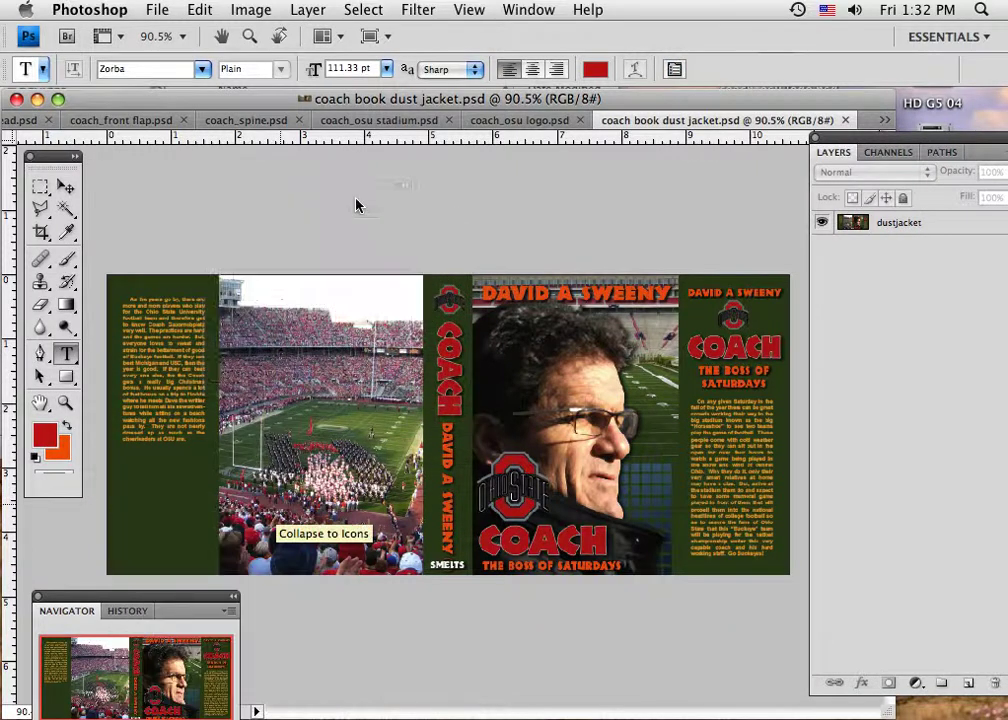
click(347, 223)
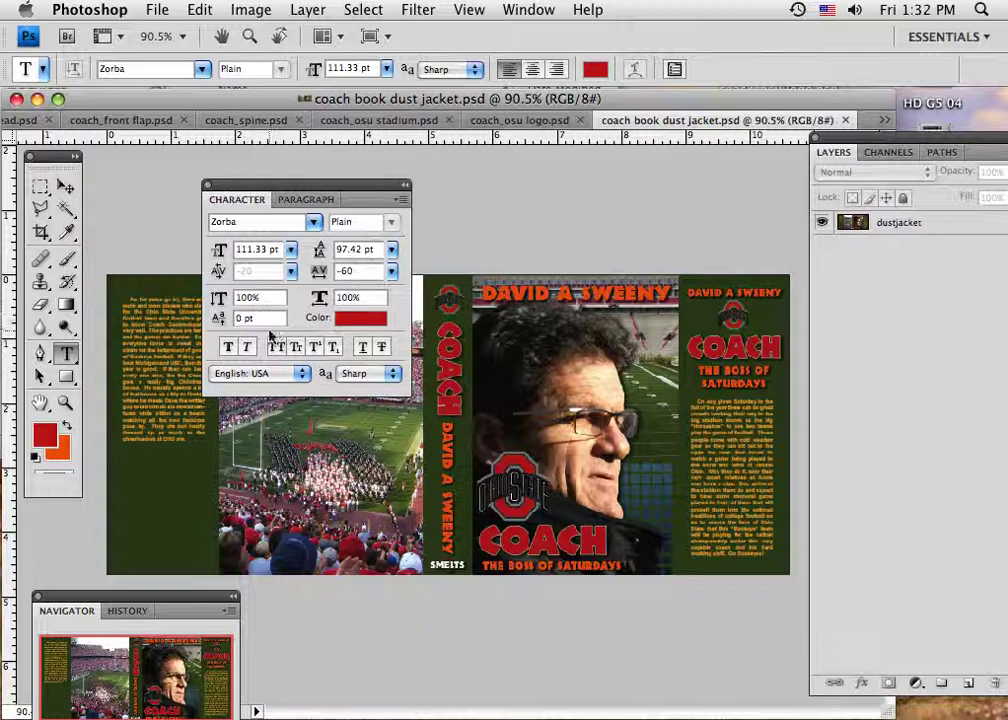
click(207, 186)
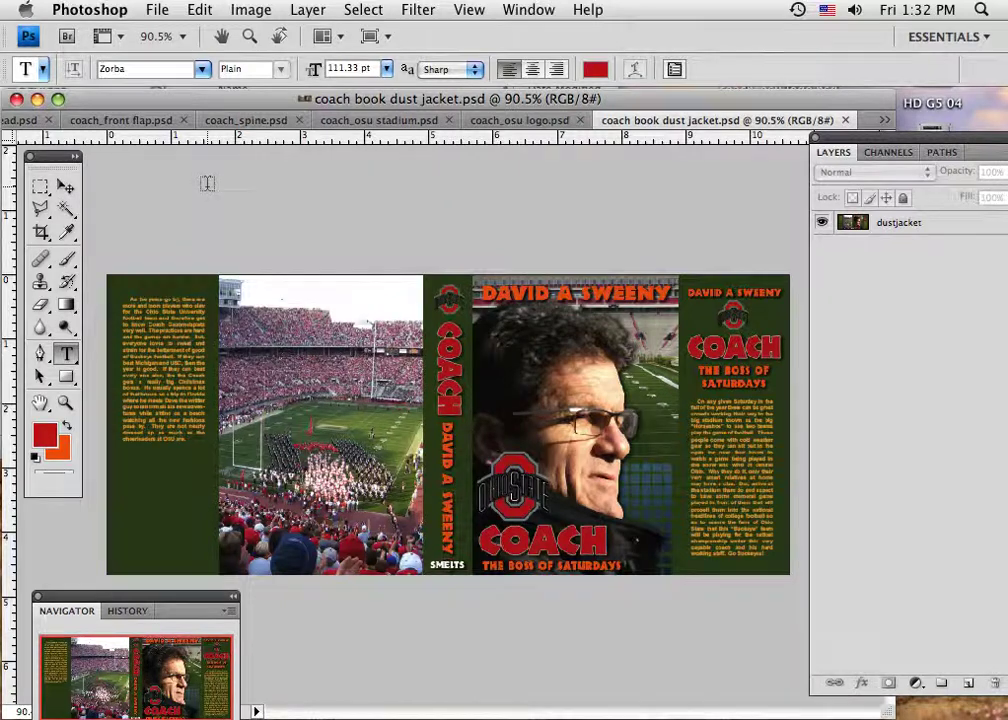